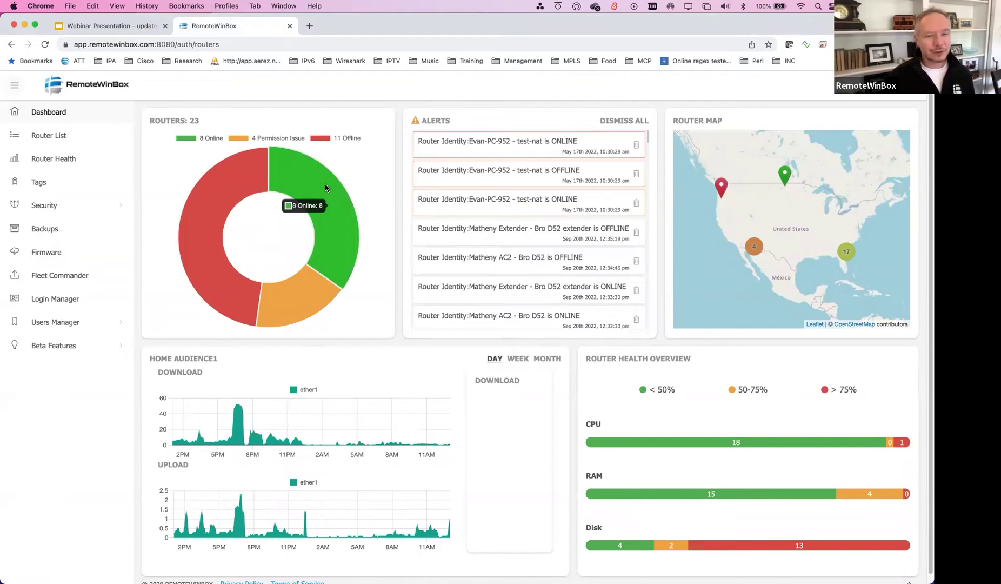
- Open the router list and filter it by the CORE tag and by the TOWER tag separately, clearing the filter at the end
{"action": "left_click", "coordinate": [79, 136]}
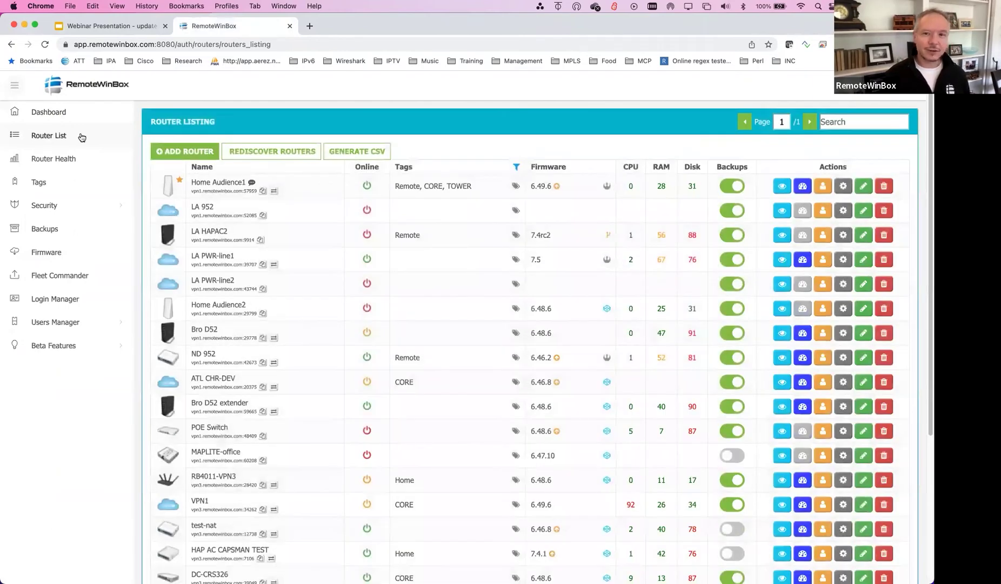
{"action": "left_click_drag", "start_coordinate": [398, 167], "coordinate": [447, 173]}
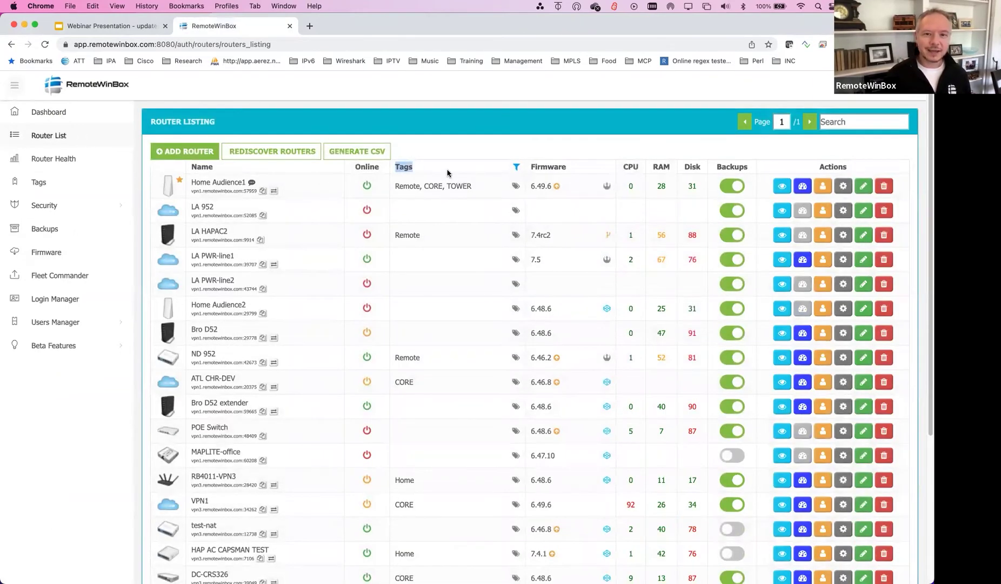
{"action": "left_click", "coordinate": [516, 169]}
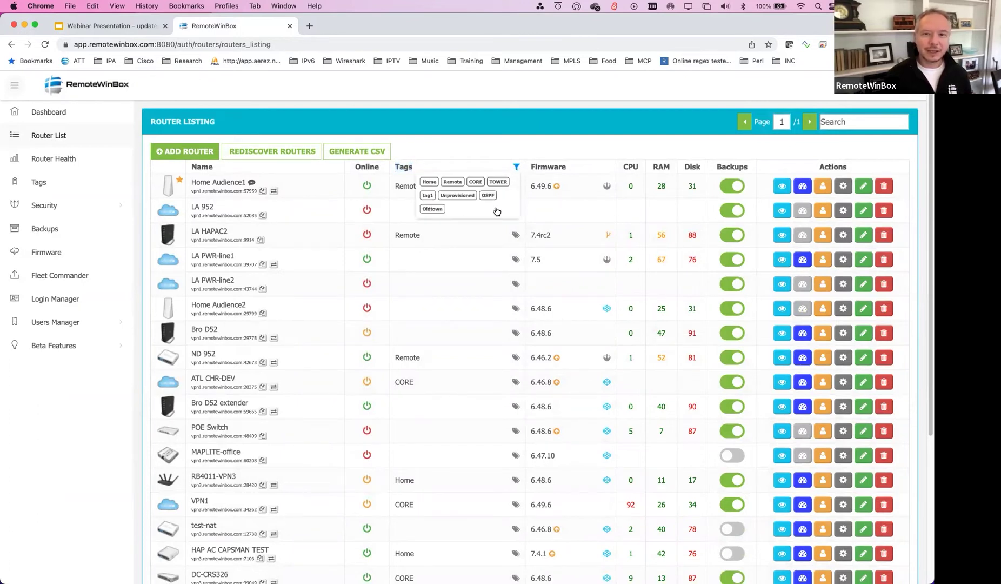
{"action": "left_click", "coordinate": [475, 184]}
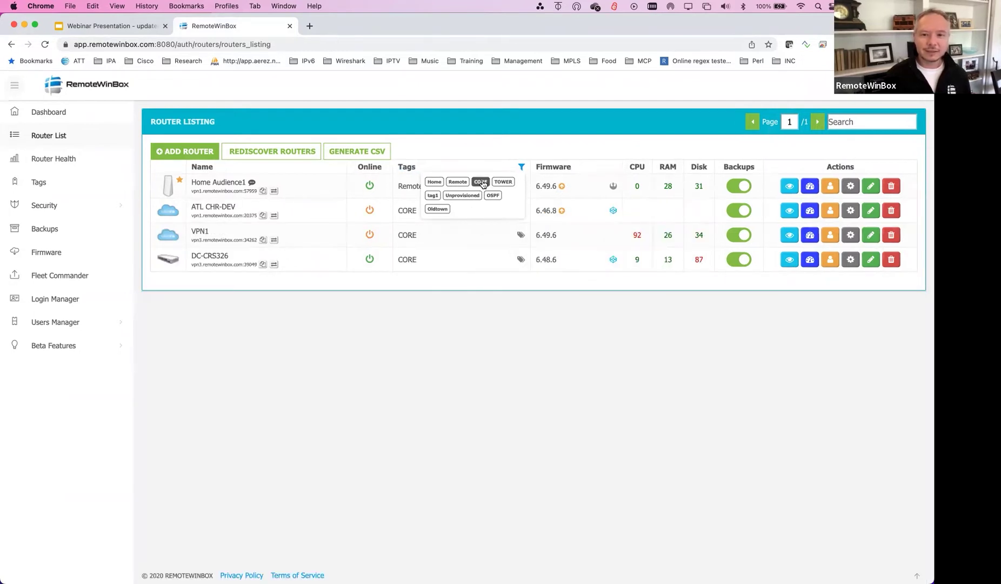
{"action": "left_click", "coordinate": [501, 184]}
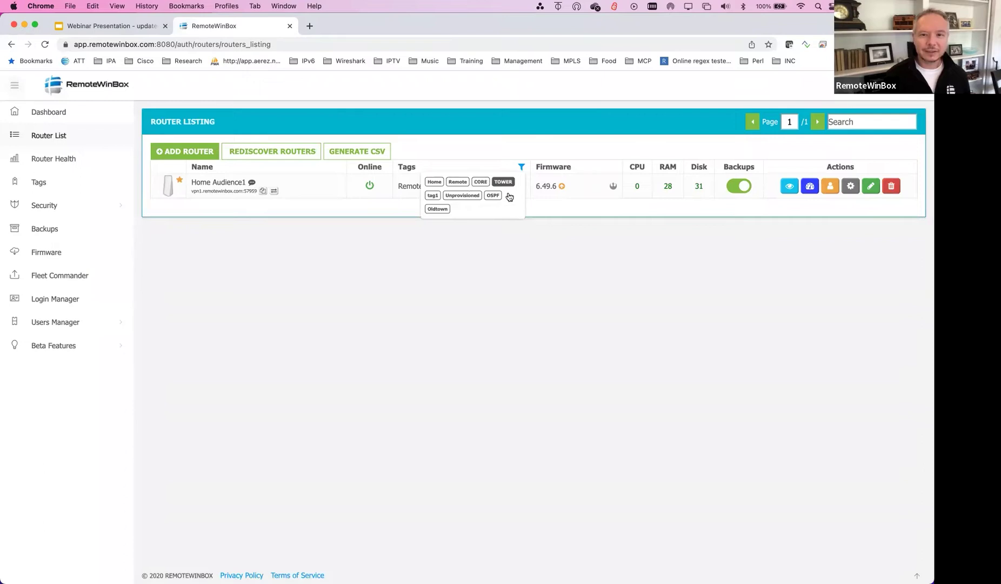
{"action": "left_click", "coordinate": [502, 184]}
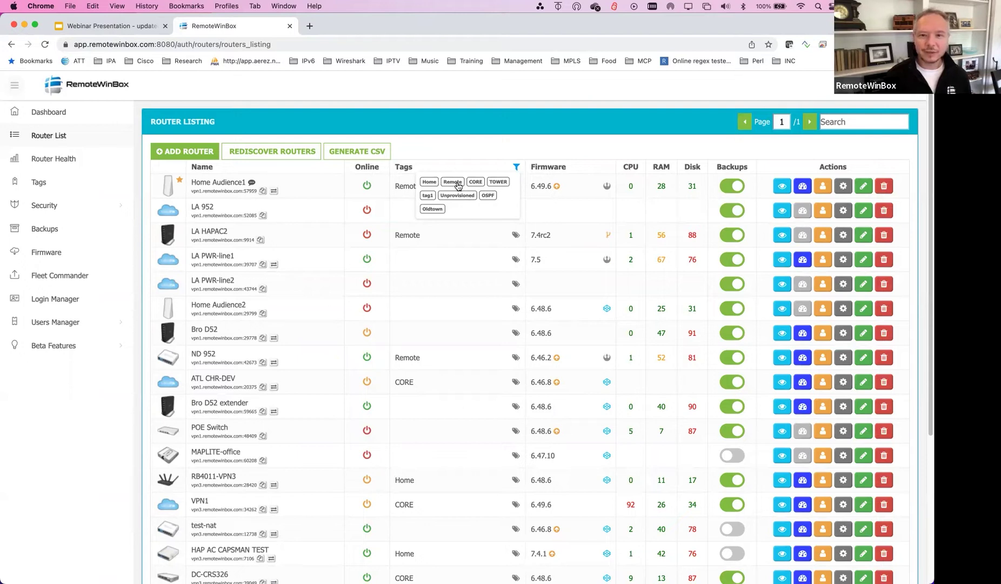
- Filter the router list by the OSPF tag, clear it, and filter by the Home tag instead
{"action": "left_click", "coordinate": [488, 197]}
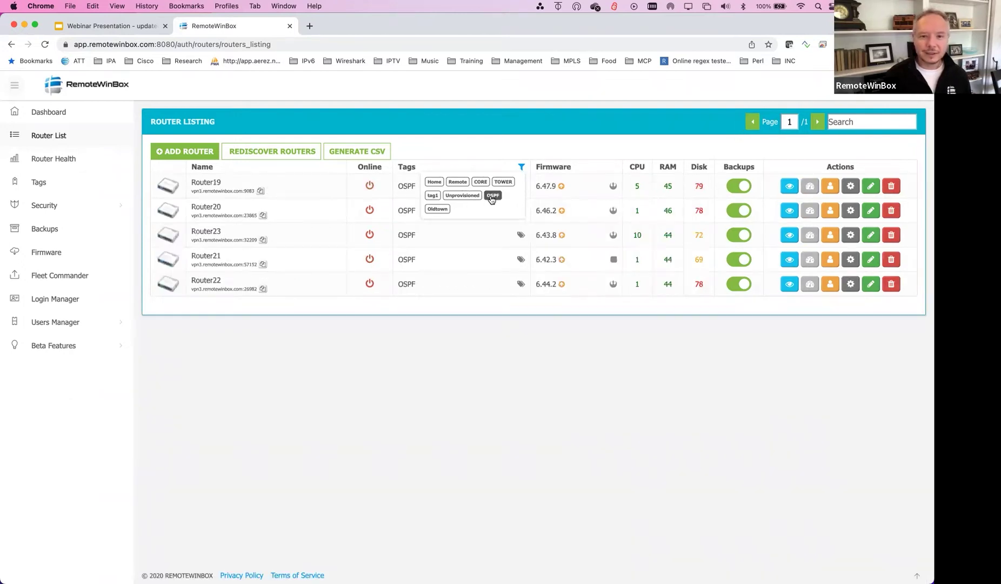
{"action": "left_click", "coordinate": [491, 197]}
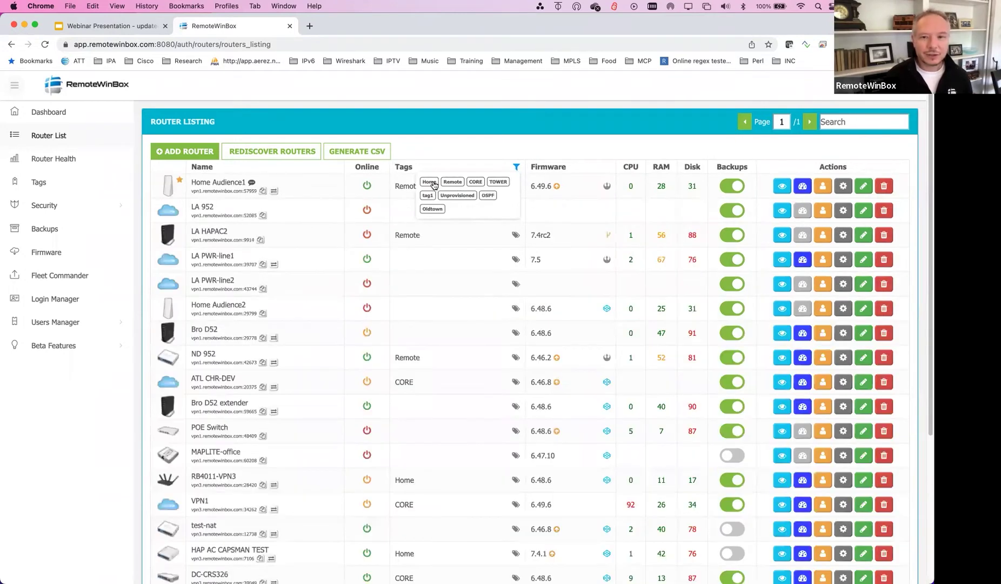
{"action": "left_click", "coordinate": [434, 182]}
{"action": "left_click", "coordinate": [521, 168]}
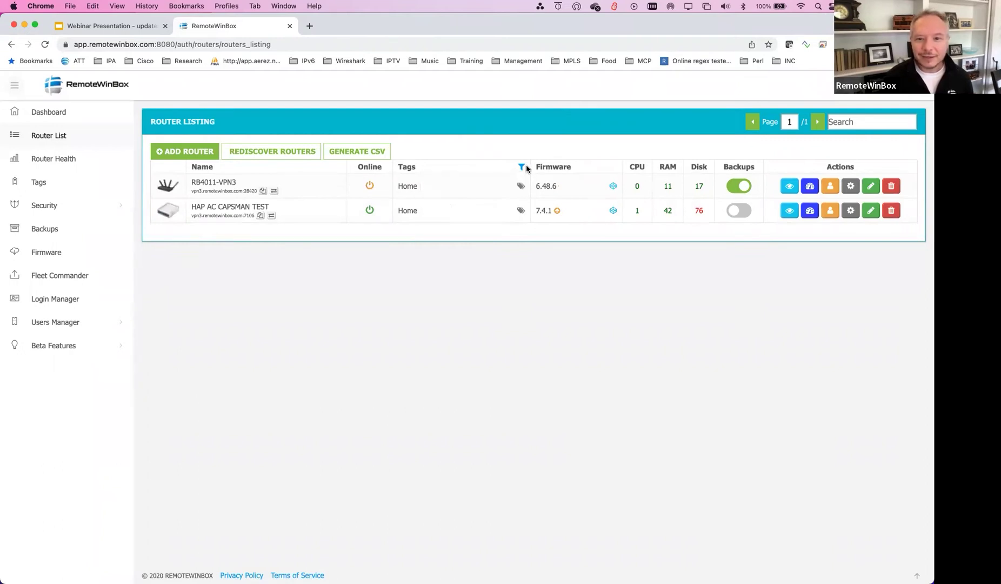
- Replace the Home tag filter with the CORE and Remote tags combined in the router list
{"action": "left_click", "coordinate": [522, 170]}
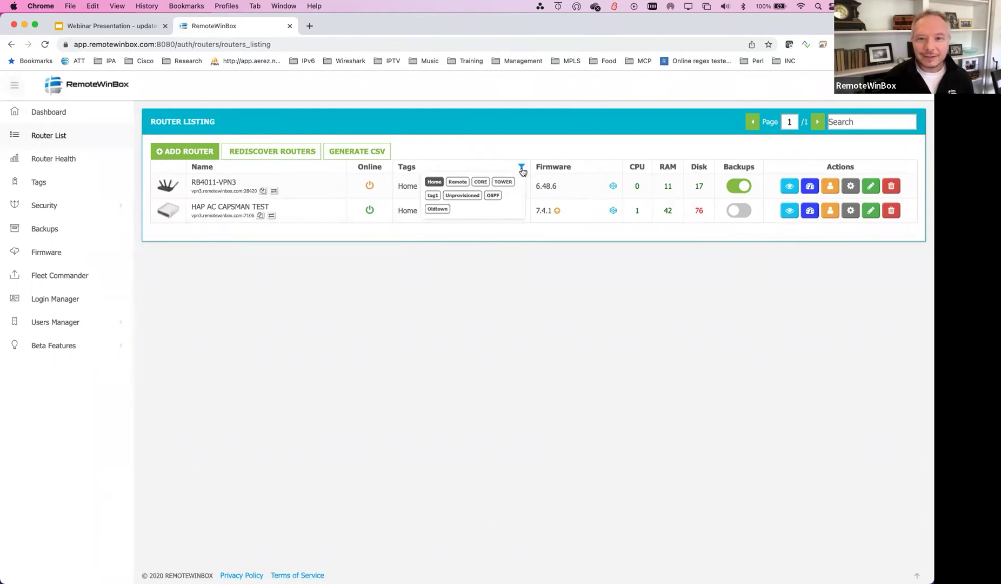
{"action": "left_click", "coordinate": [457, 182]}
{"action": "left_click", "coordinate": [475, 183]}
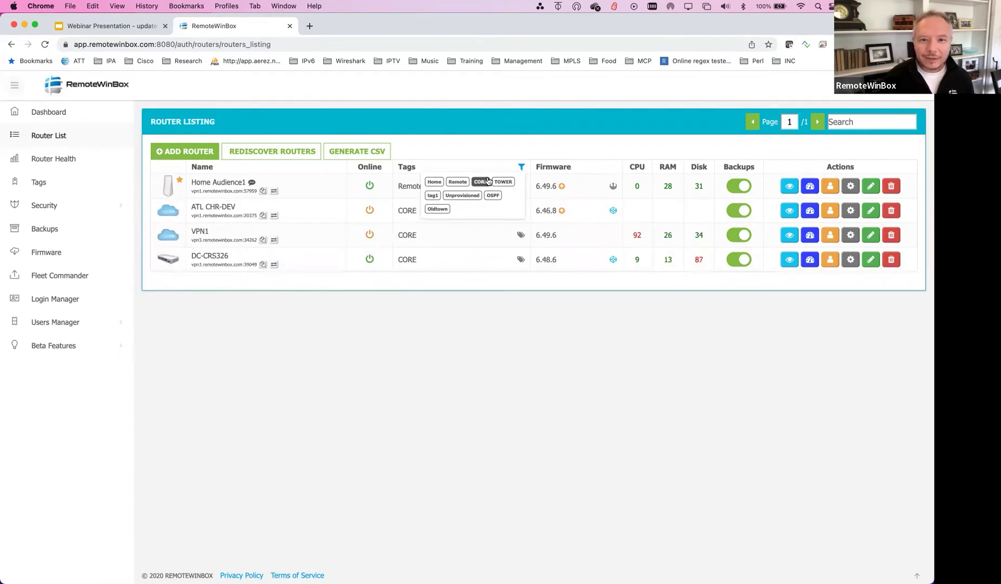
{"action": "left_click", "coordinate": [520, 166]}
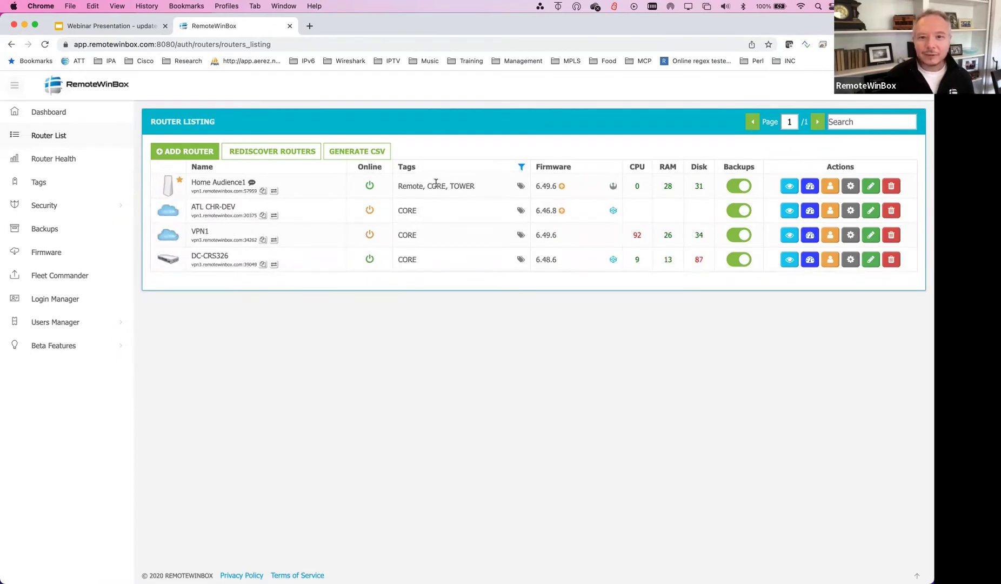
{"action": "left_click", "coordinate": [520, 167]}
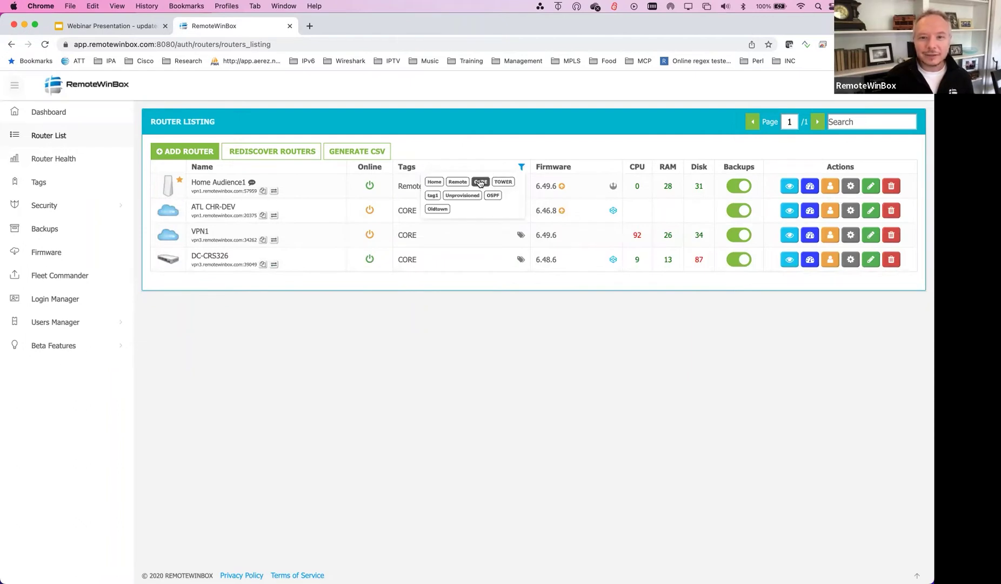
{"action": "left_click", "coordinate": [457, 182]}
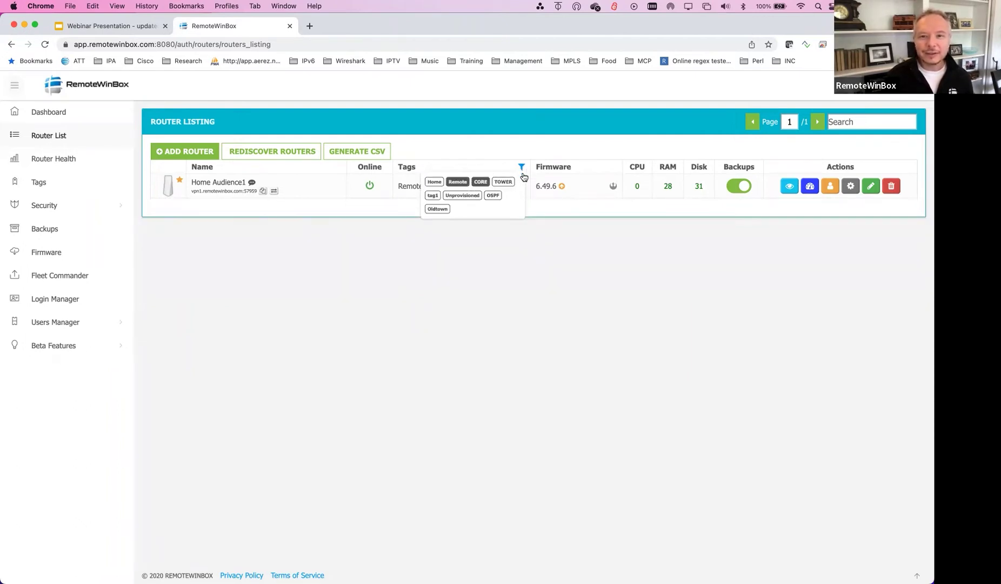
{"action": "left_click", "coordinate": [522, 169]}
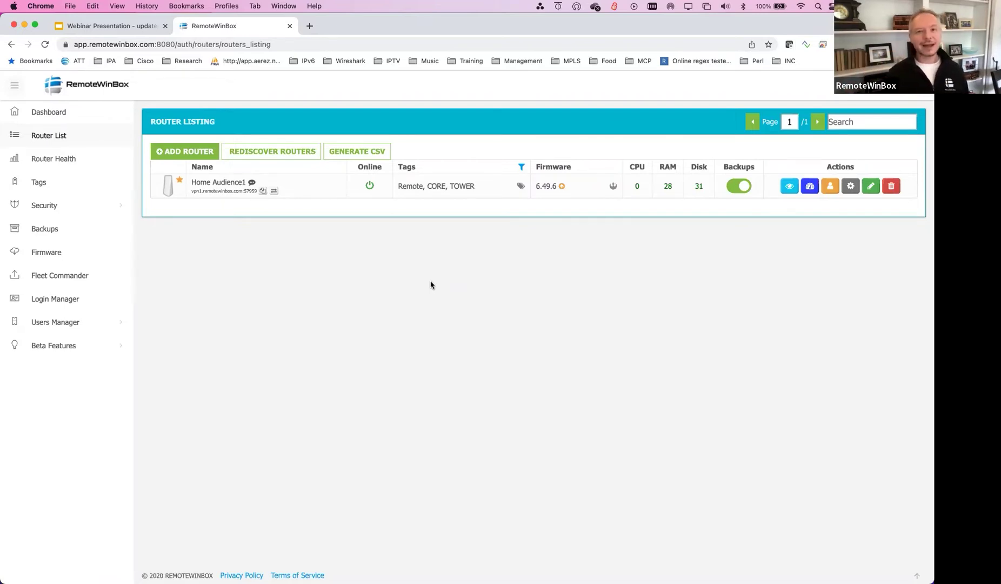
{"action": "left_click", "coordinate": [520, 167]}
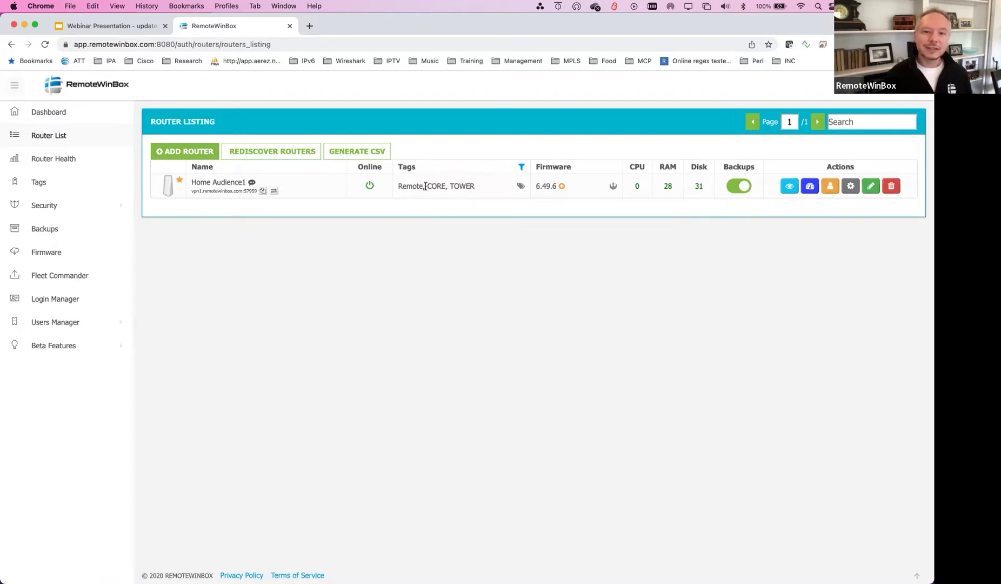
- Add the OSPF tag to the Home Audience1 router and save its tags
{"action": "left_click", "coordinate": [519, 187]}
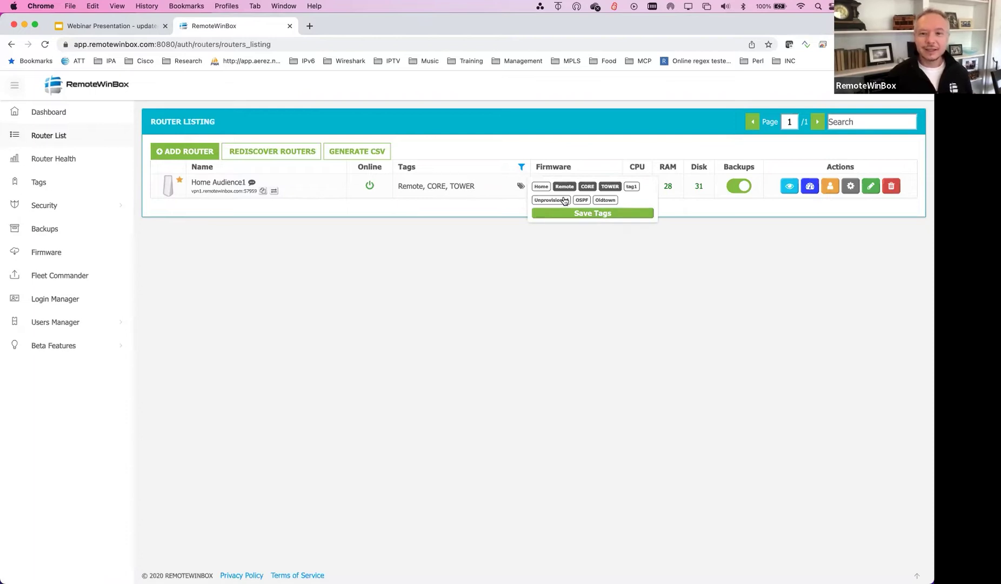
{"action": "left_click", "coordinate": [582, 200]}
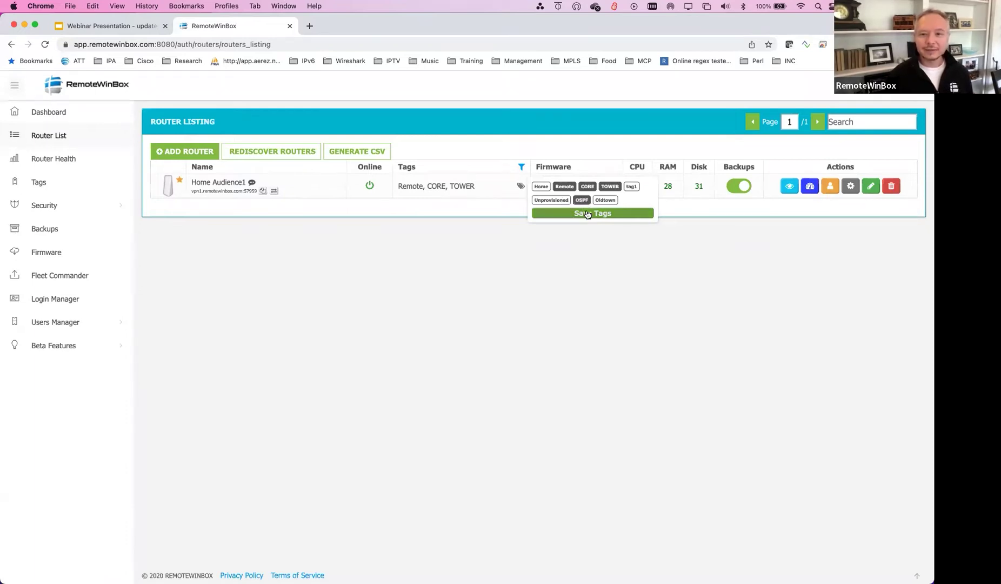
{"action": "left_click", "coordinate": [588, 213]}
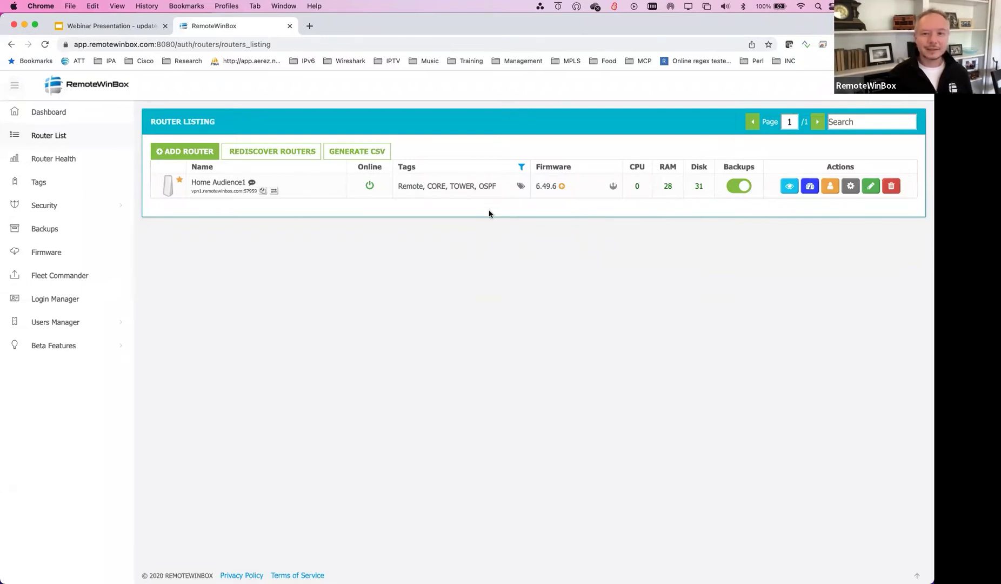
- Remove the OSPF and Remote tags from the Home Audience1 router and save its tags
{"action": "left_click", "coordinate": [521, 186]}
{"action": "left_click", "coordinate": [581, 200]}
{"action": "left_click", "coordinate": [564, 186]}
{"action": "left_click", "coordinate": [574, 214]}
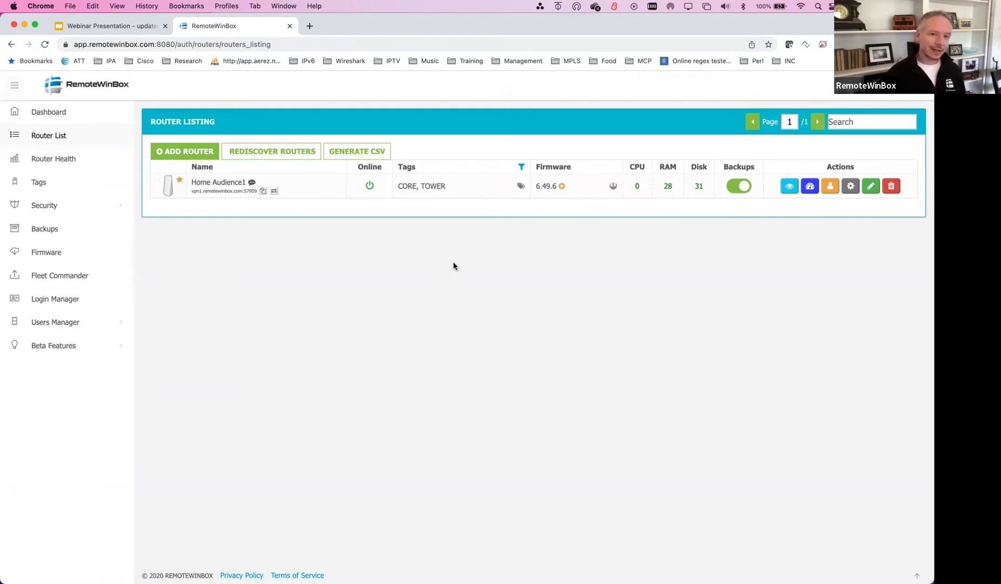
- Remove CORE from the tag filter, keeping only Remote, and search the filtered router list for "hap"
{"action": "left_click", "coordinate": [521, 169]}
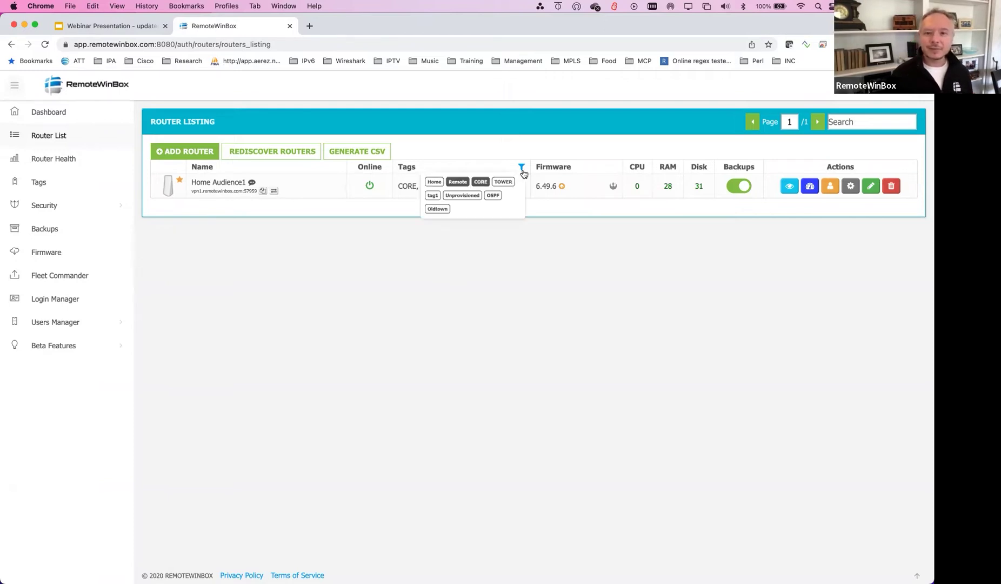
{"action": "left_click", "coordinate": [483, 184]}
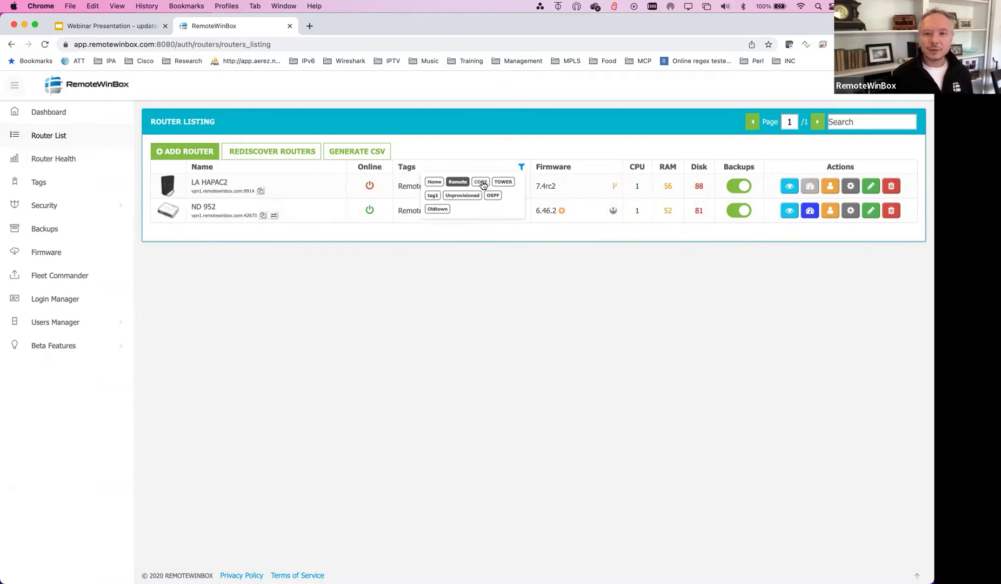
{"action": "left_click", "coordinate": [522, 167]}
{"action": "left_click", "coordinate": [862, 121]}
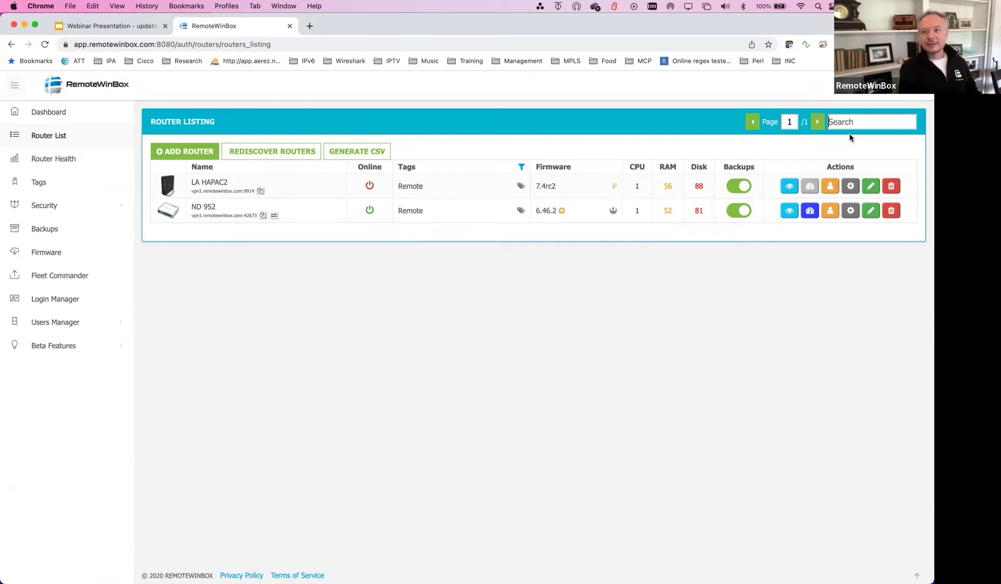
{"action": "type", "text": "hap"}
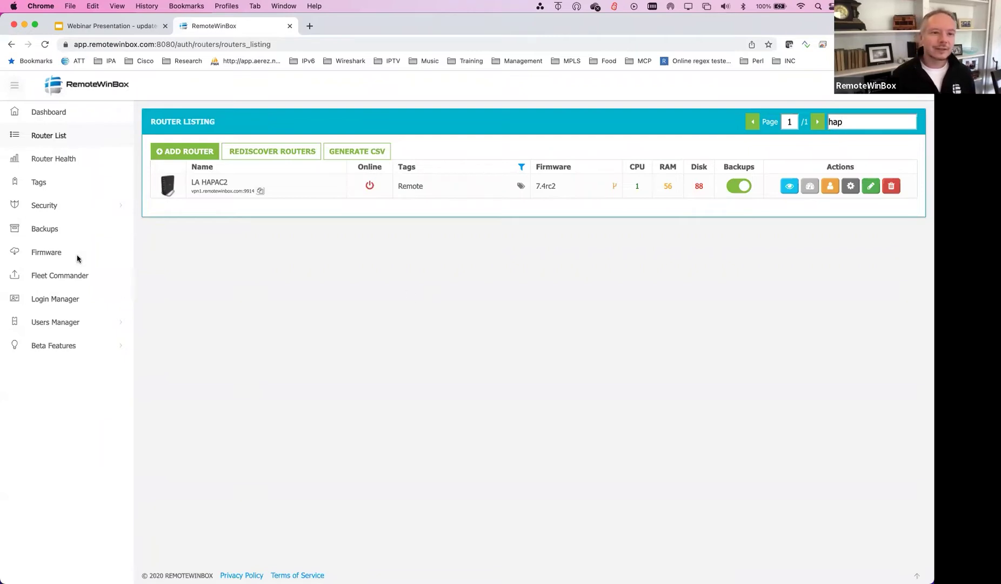
- Open the firmware page, filter the routers by the Remote tag, and select all the filtered routers
{"action": "left_click", "coordinate": [46, 253]}
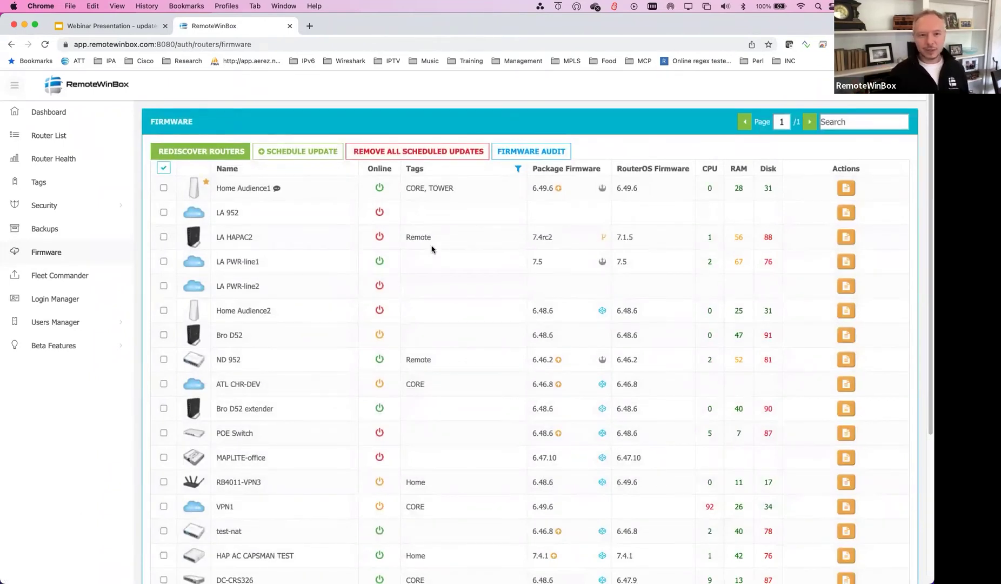
{"action": "left_click", "coordinate": [163, 174]}
{"action": "left_click", "coordinate": [163, 170]}
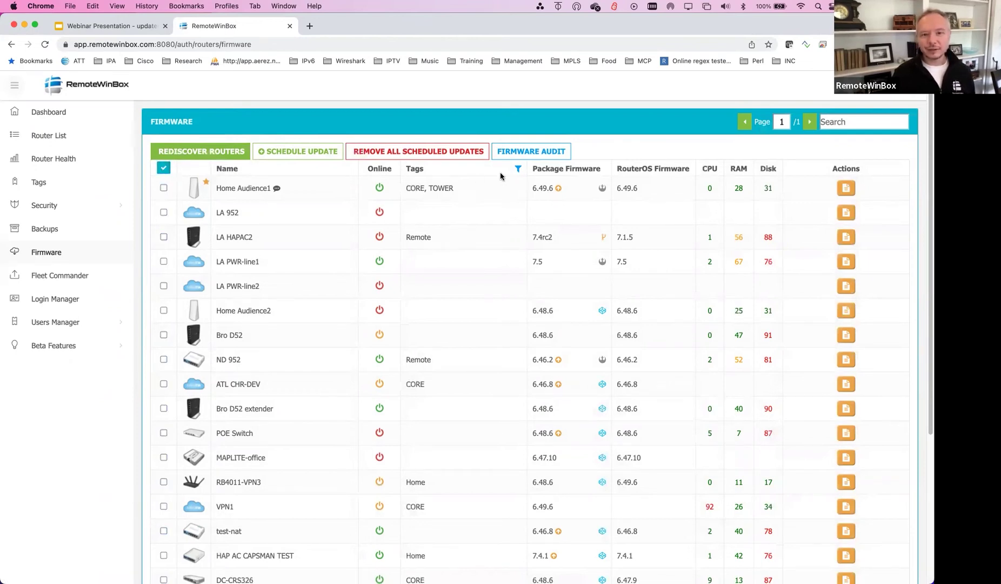
{"action": "left_click", "coordinate": [518, 169]}
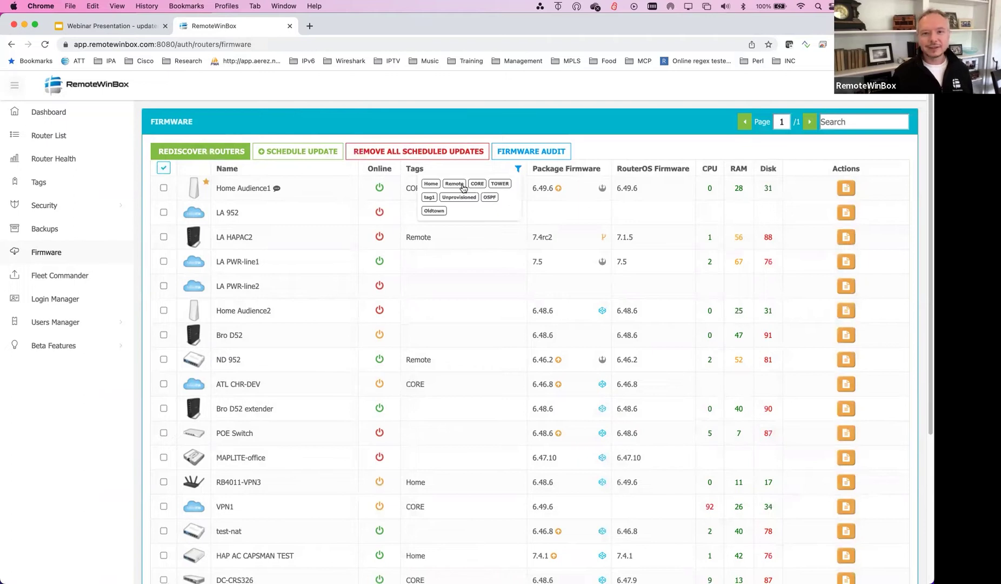
{"action": "left_click", "coordinate": [458, 184]}
{"action": "left_click", "coordinate": [163, 168]}
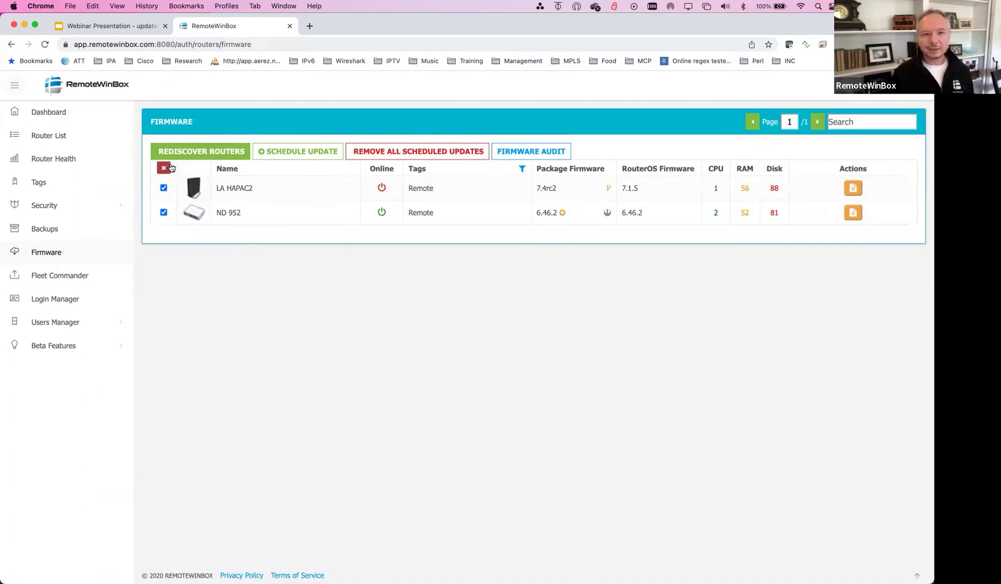
- Schedule a full update for the selected routers in the 12am - 2am maintenance window, America/Chicago time zone, and submit it
{"action": "left_click", "coordinate": [301, 152]}
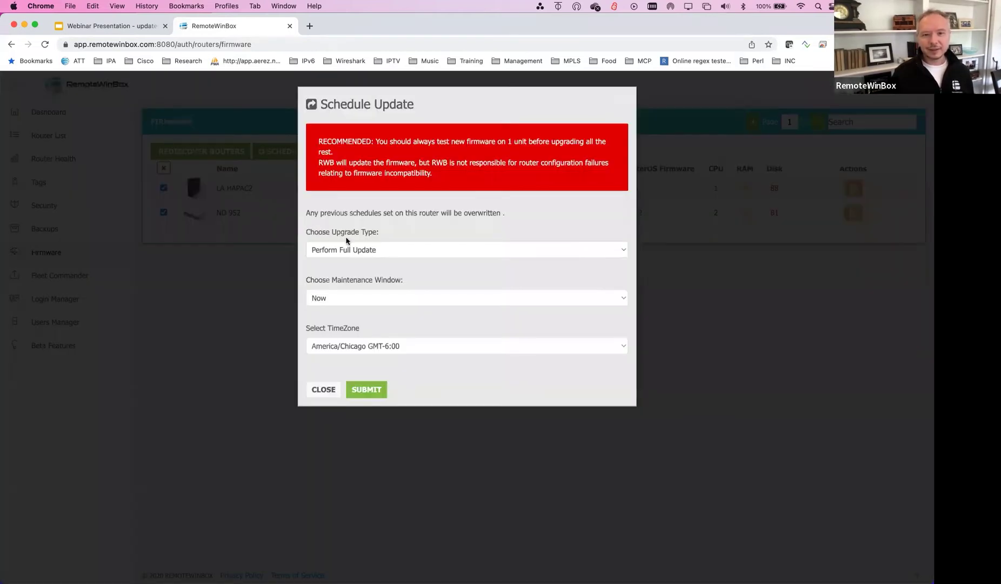
{"action": "left_click", "coordinate": [378, 297]}
{"action": "left_click", "coordinate": [375, 309]}
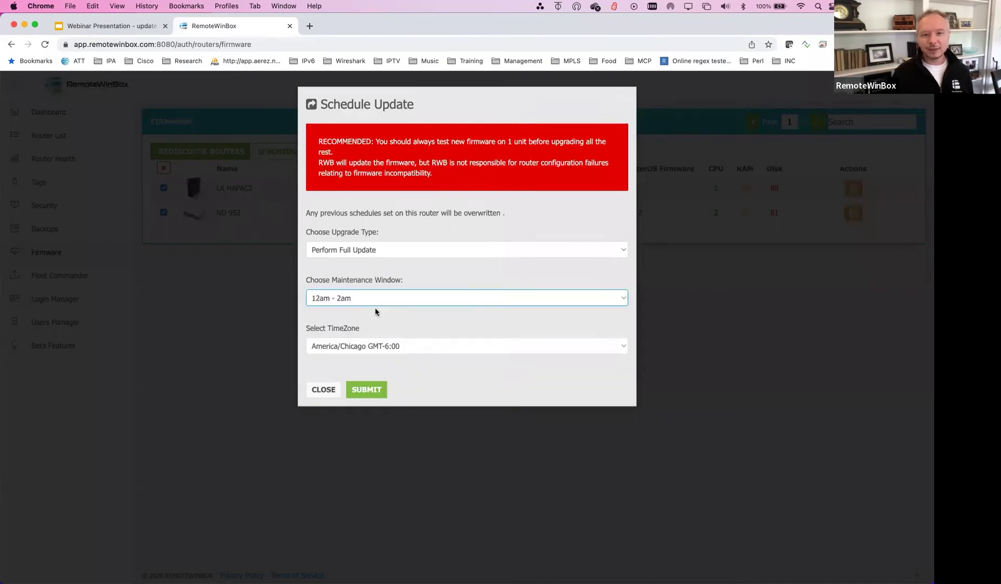
{"action": "left_click", "coordinate": [375, 310]}
{"action": "left_click", "coordinate": [374, 309]}
{"action": "left_click", "coordinate": [367, 388]}
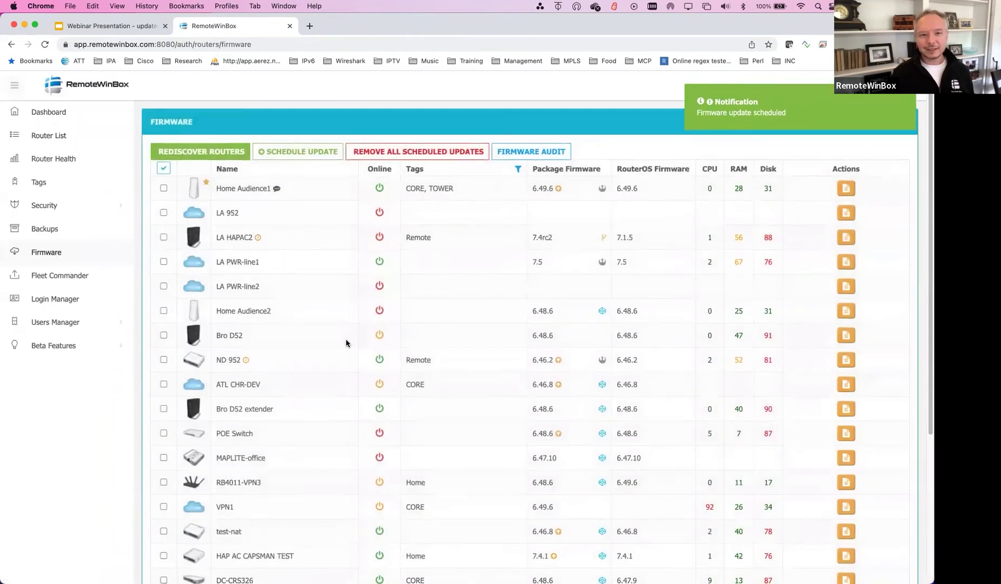
- Filter the firmware list by the Remote tag and open the firmware release channel choices for the ND 952 router
{"action": "left_click", "coordinate": [517, 170]}
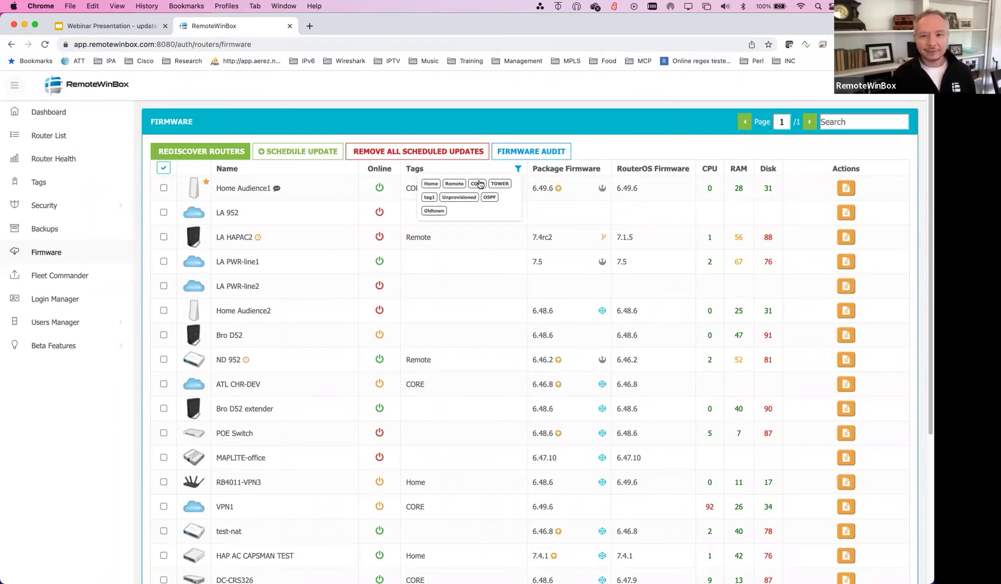
{"action": "left_click", "coordinate": [454, 183]}
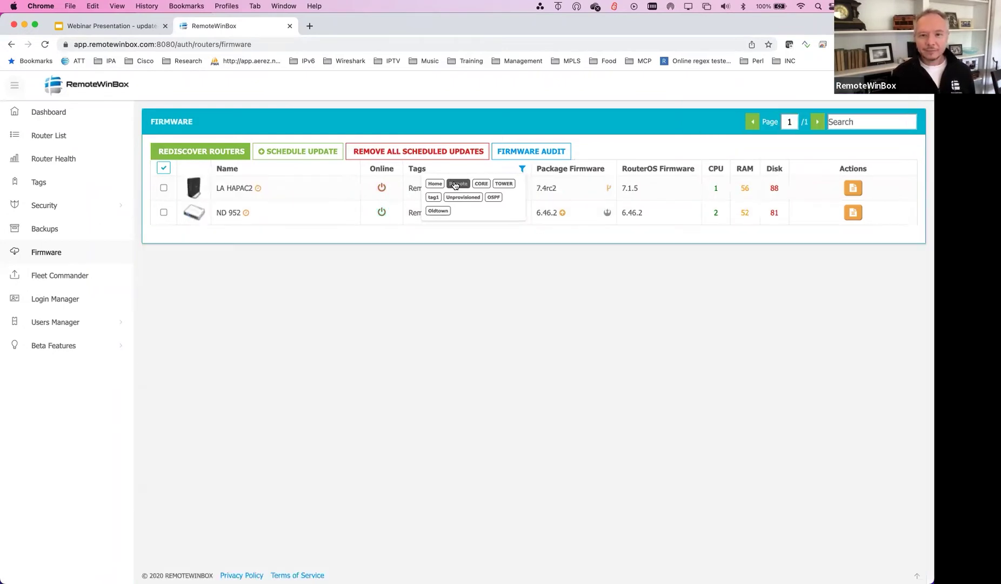
{"action": "left_click", "coordinate": [520, 170]}
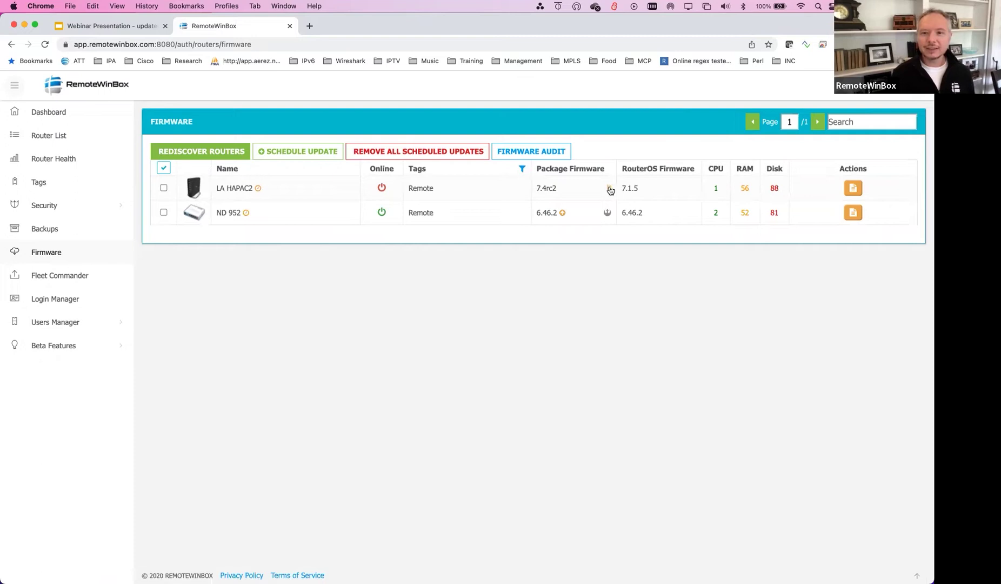
{"action": "left_click", "coordinate": [606, 215]}
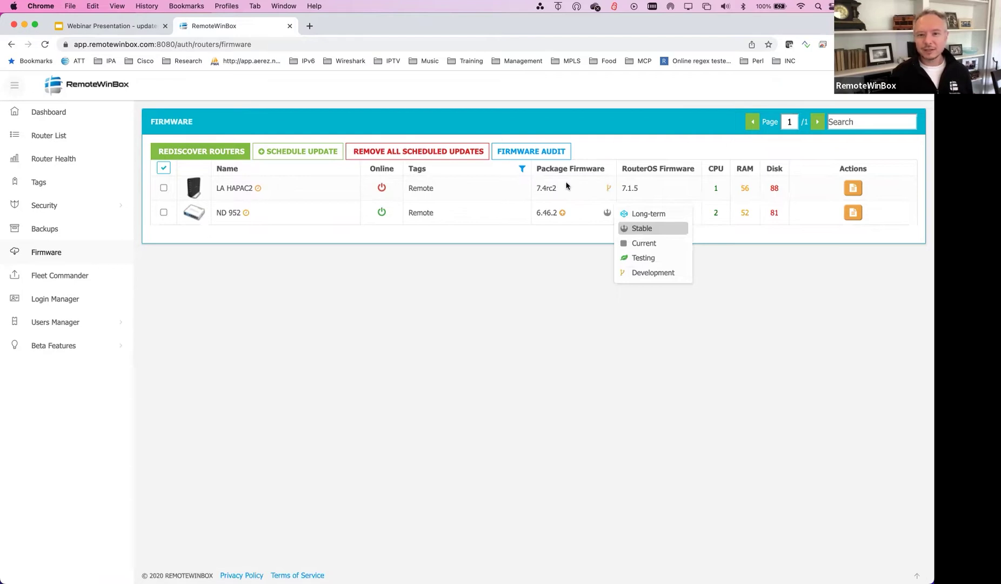
- Check when the LA HAPAC2 router was last seen online and set the ND 952 router's firmware release channel to Long-term
{"action": "left_click", "coordinate": [606, 188]}
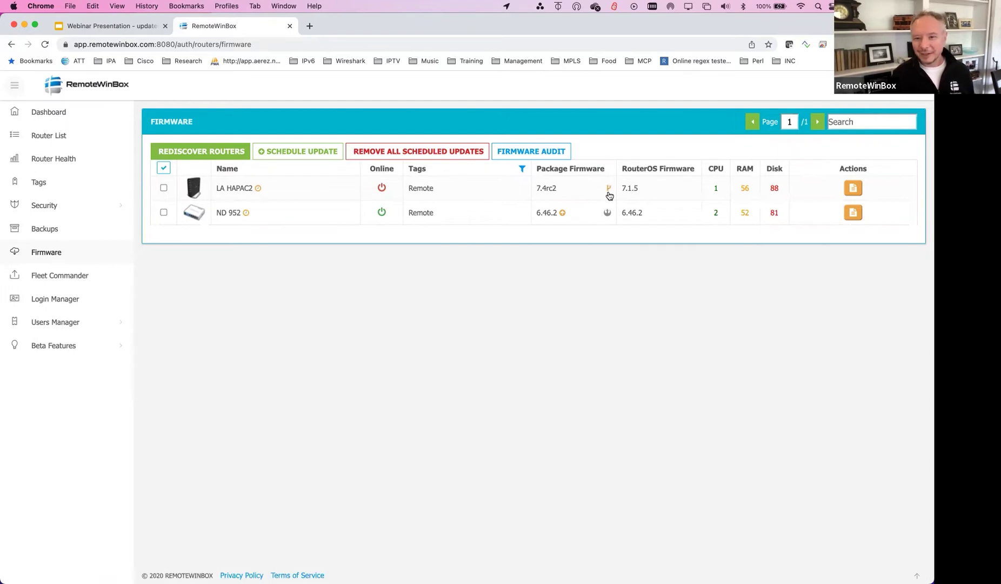
{"action": "mouse_move", "coordinate": [381, 189]}
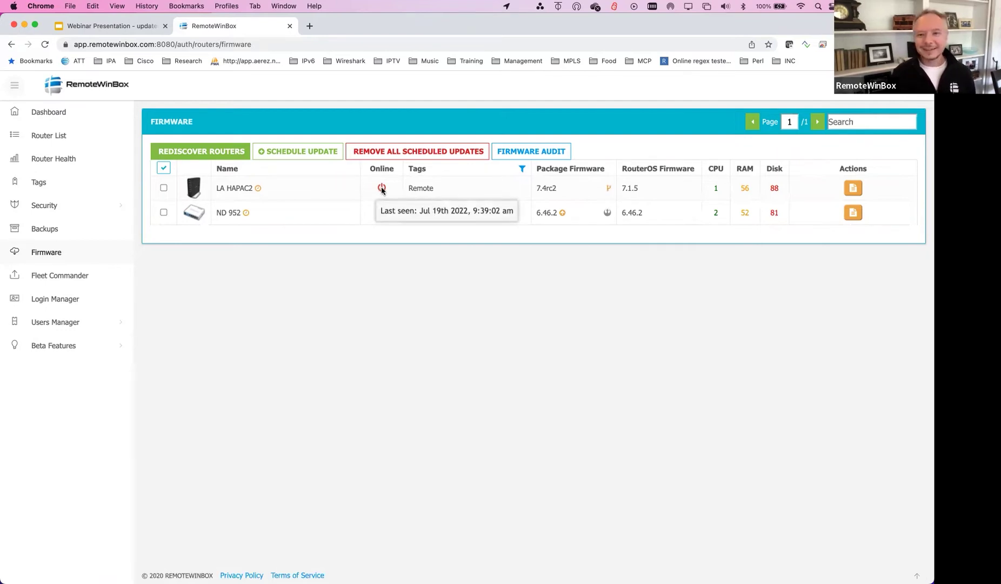
{"action": "left_click", "coordinate": [608, 213]}
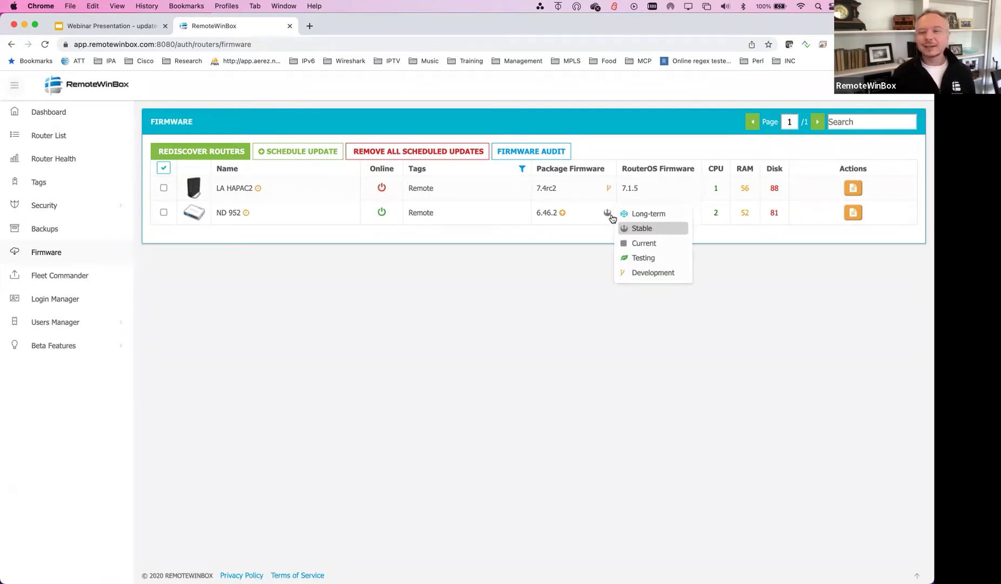
{"action": "left_click", "coordinate": [646, 215]}
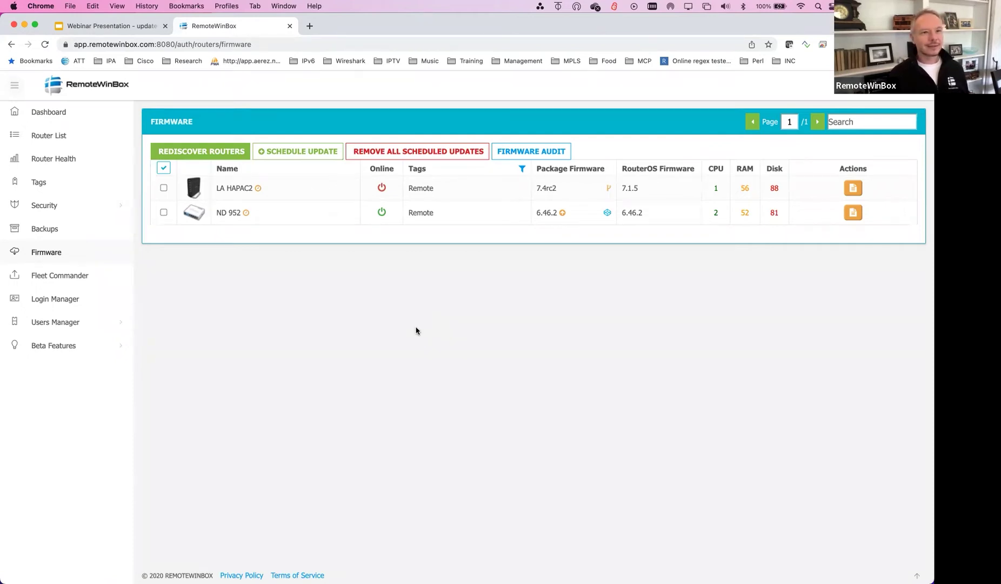
- Open the end-user view of the Home Audience1 router from its end-user management page and check the connected devices figure
{"action": "left_click", "coordinate": [81, 142]}
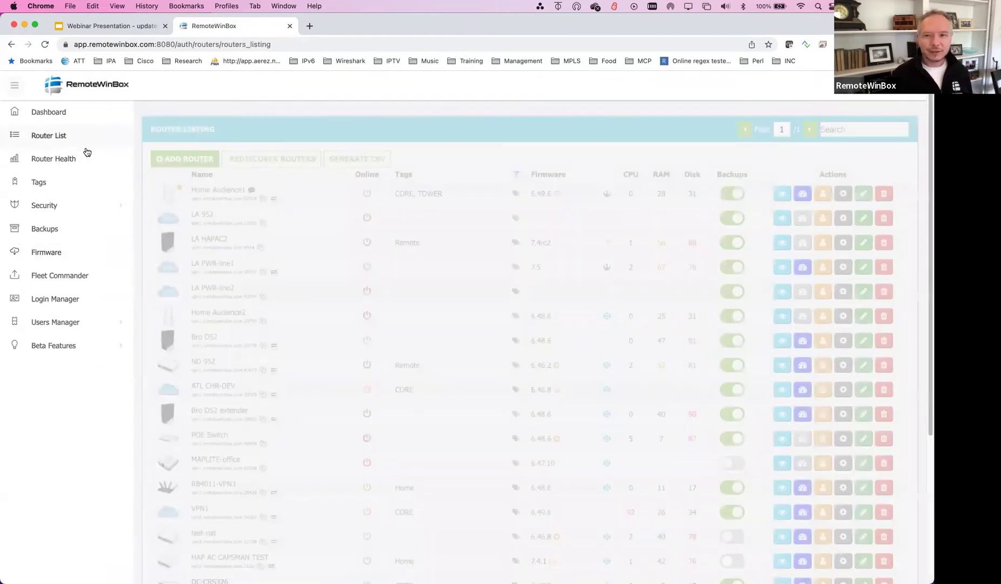
{"action": "left_click", "coordinate": [827, 192]}
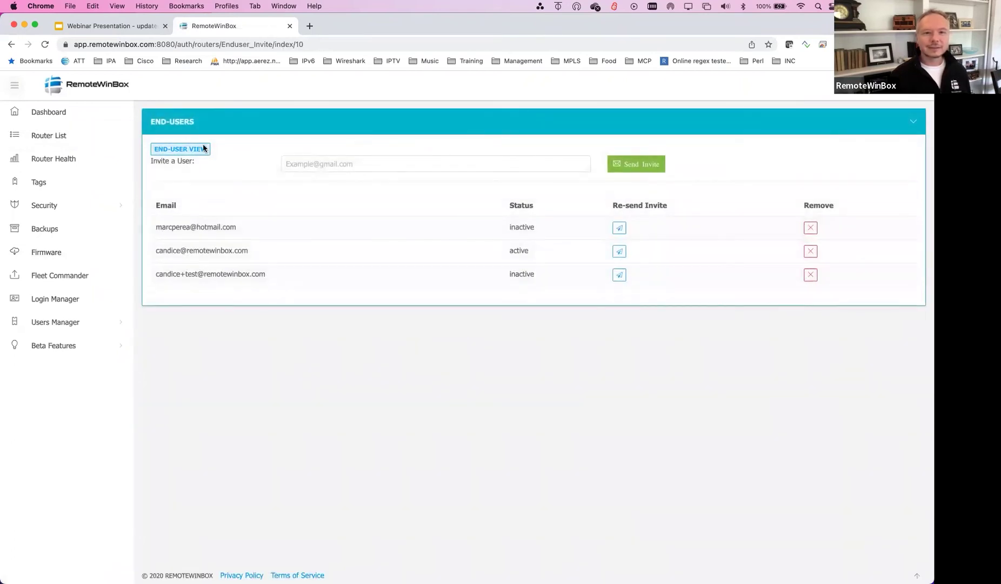
{"action": "left_click", "coordinate": [200, 148]}
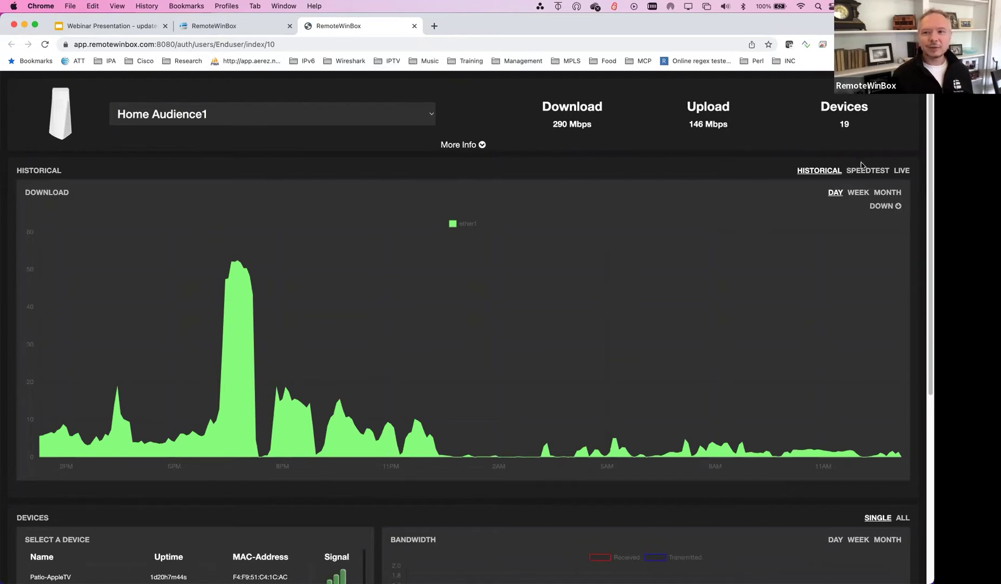
{"action": "double_click", "coordinate": [841, 124]}
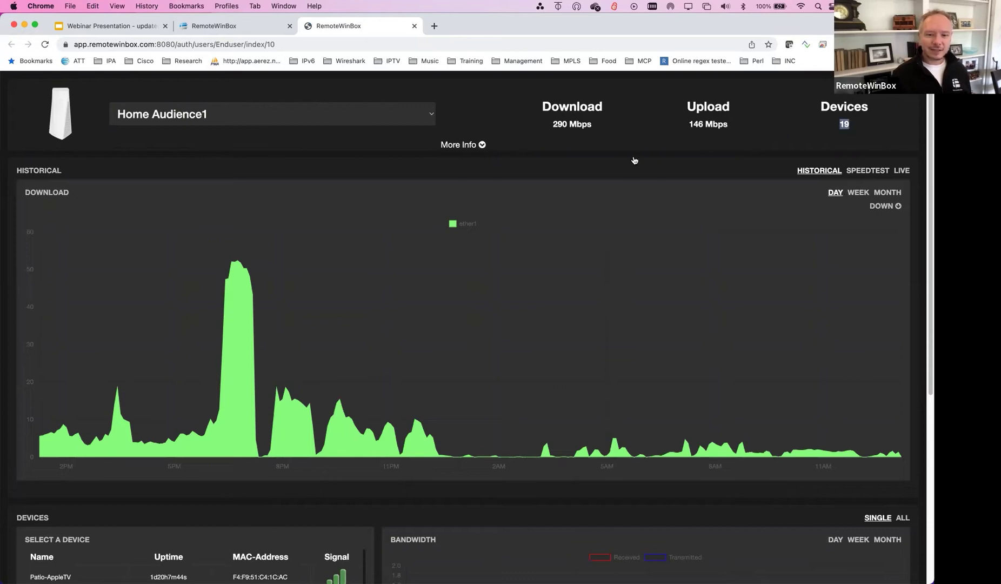
- Show the bandwidth and signal history of the GameRoomAppleTV device
{"action": "scroll", "coordinate": [489, 260], "scroll_direction": "down", "scroll_amount": 5}
{"action": "scroll", "coordinate": [491, 296], "scroll_direction": "down", "scroll_amount": 3}
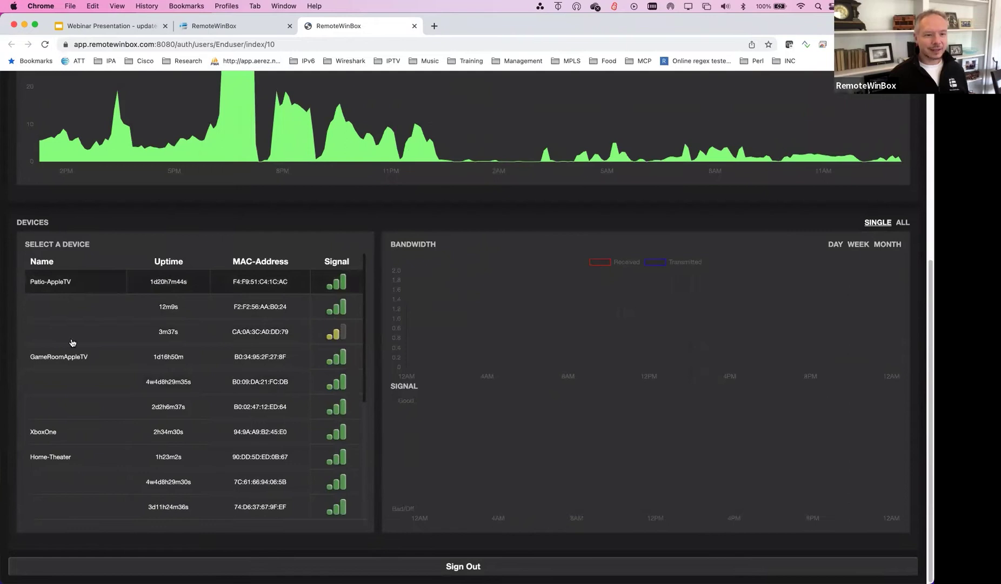
{"action": "left_click", "coordinate": [72, 356]}
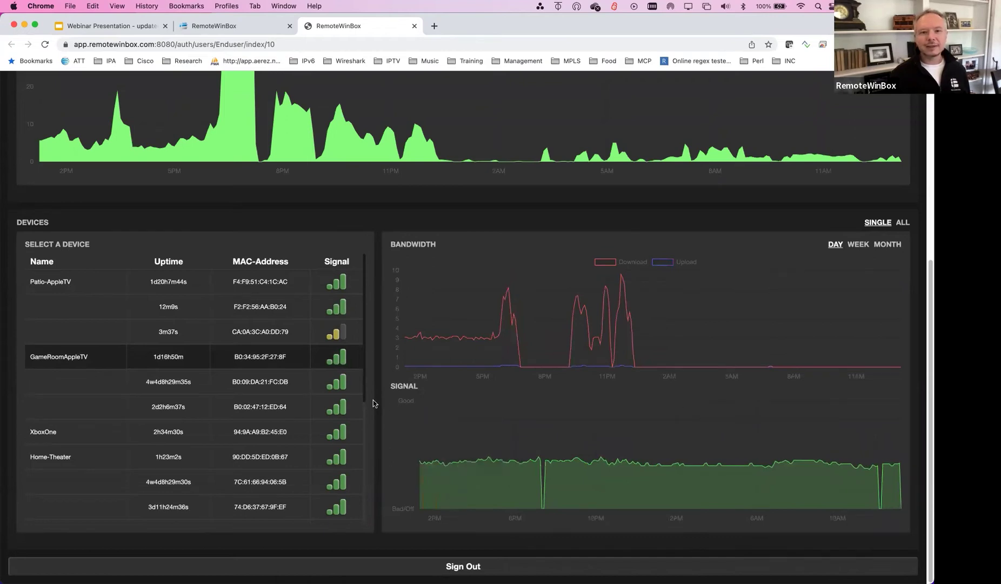
- Show the download and upload charts for all devices and compare the evening download peak with the router's historical chart
{"action": "scroll", "coordinate": [368, 404], "scroll_direction": "up", "scroll_amount": 3}
{"action": "left_click", "coordinate": [903, 269]}
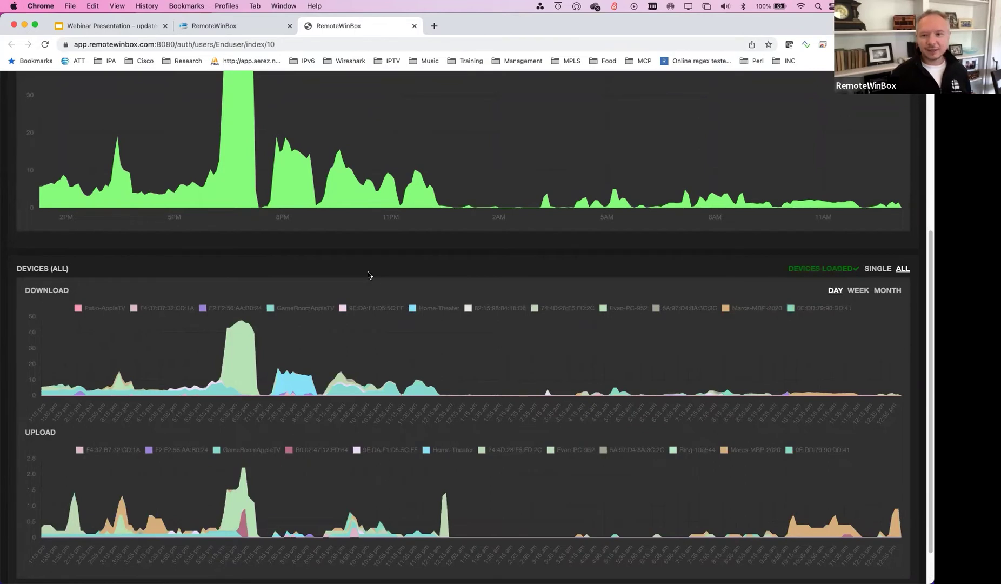
{"action": "mouse_move", "coordinate": [237, 354]}
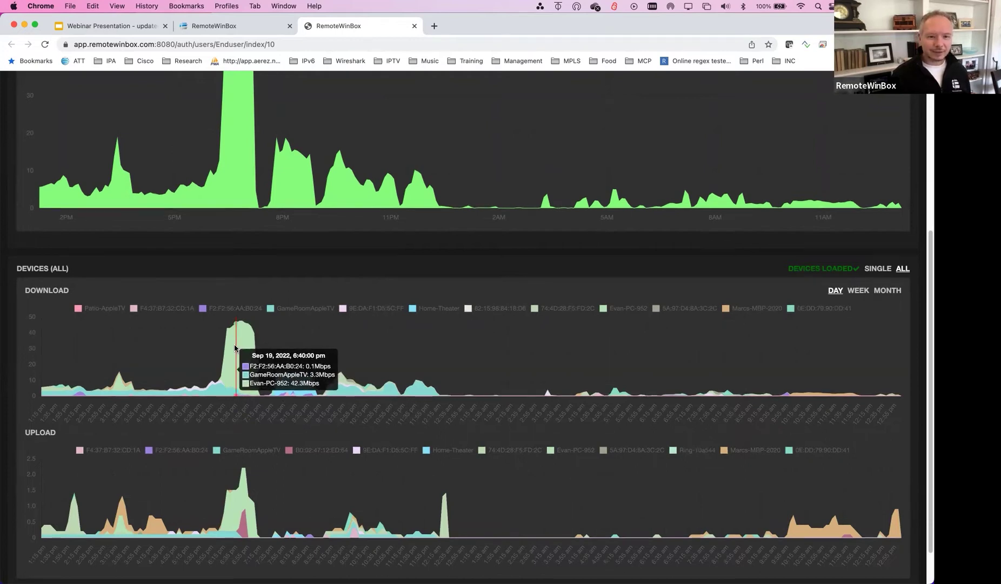
{"action": "scroll", "coordinate": [234, 355], "scroll_direction": "up", "scroll_amount": 1}
{"action": "scroll", "coordinate": [235, 356], "scroll_direction": "up", "scroll_amount": 5}
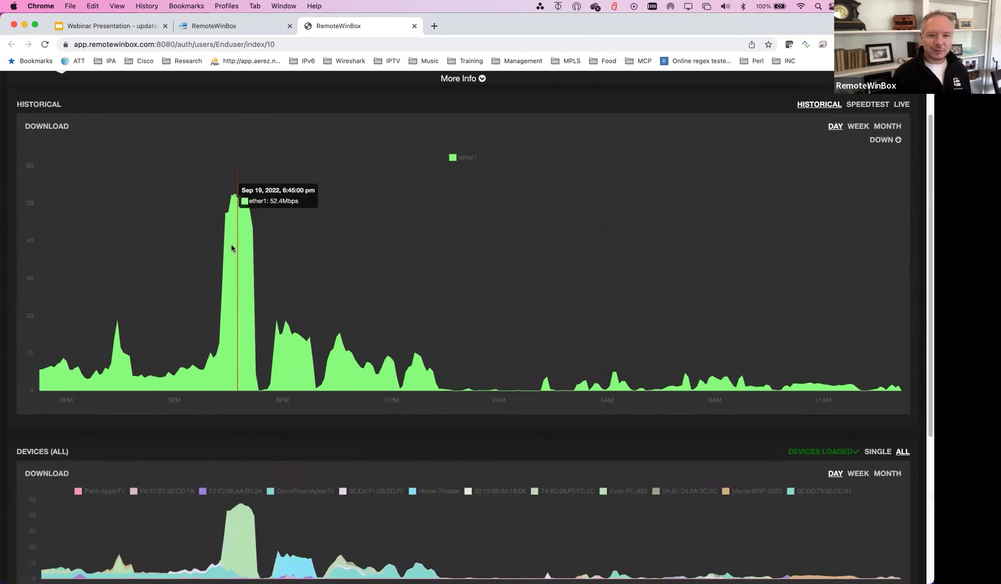
{"action": "scroll", "coordinate": [234, 405], "scroll_direction": "down", "scroll_amount": 3}
{"action": "scroll", "coordinate": [233, 246], "scroll_direction": "up", "scroll_amount": 5}
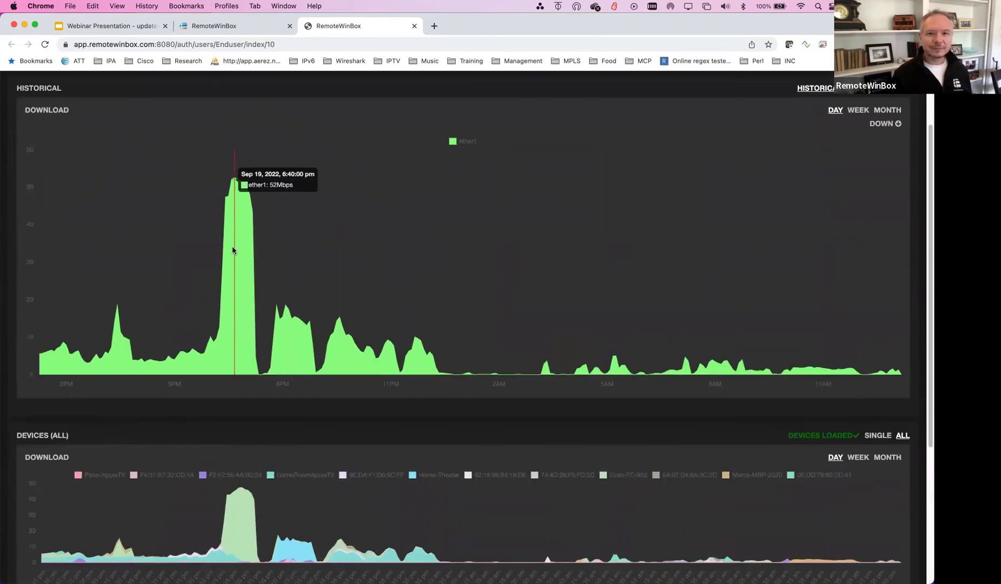
- Expand the router's additional wireless network details and examine the upload chart for all devices
{"action": "left_click", "coordinate": [453, 144]}
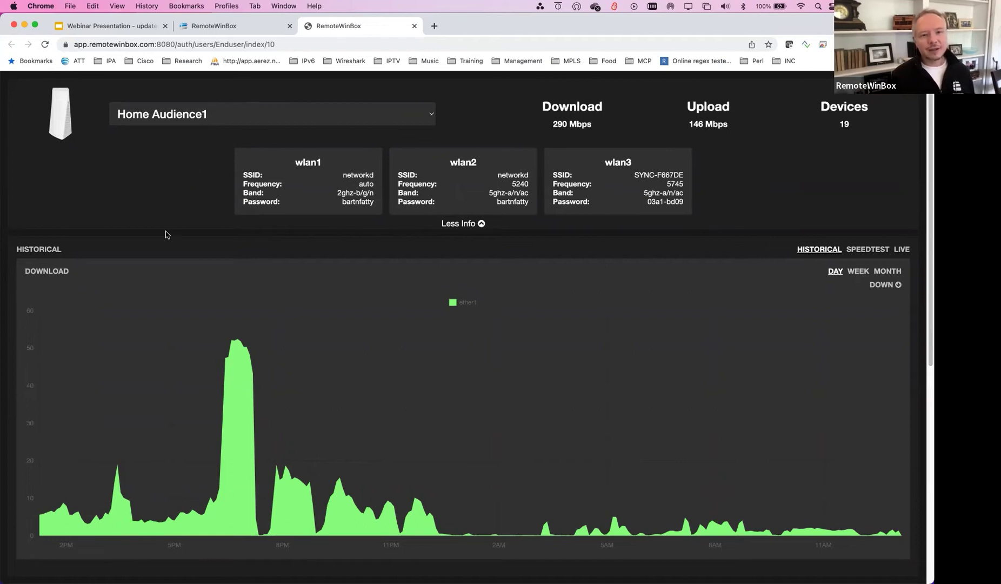
{"action": "scroll", "coordinate": [100, 314], "scroll_direction": "down", "scroll_amount": 2}
{"action": "scroll", "coordinate": [99, 319], "scroll_direction": "down", "scroll_amount": 10}
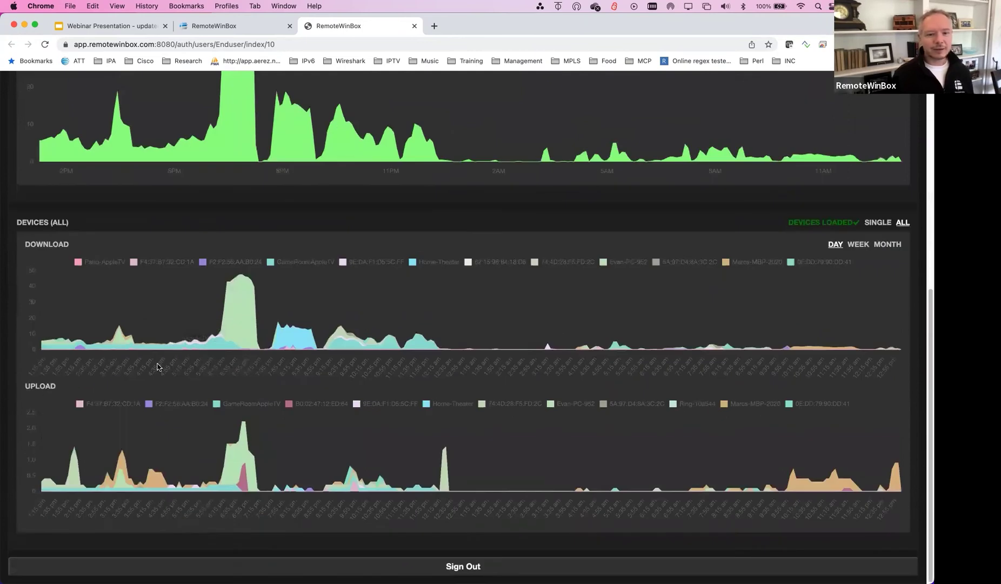
{"action": "mouse_move", "coordinate": [150, 429]}
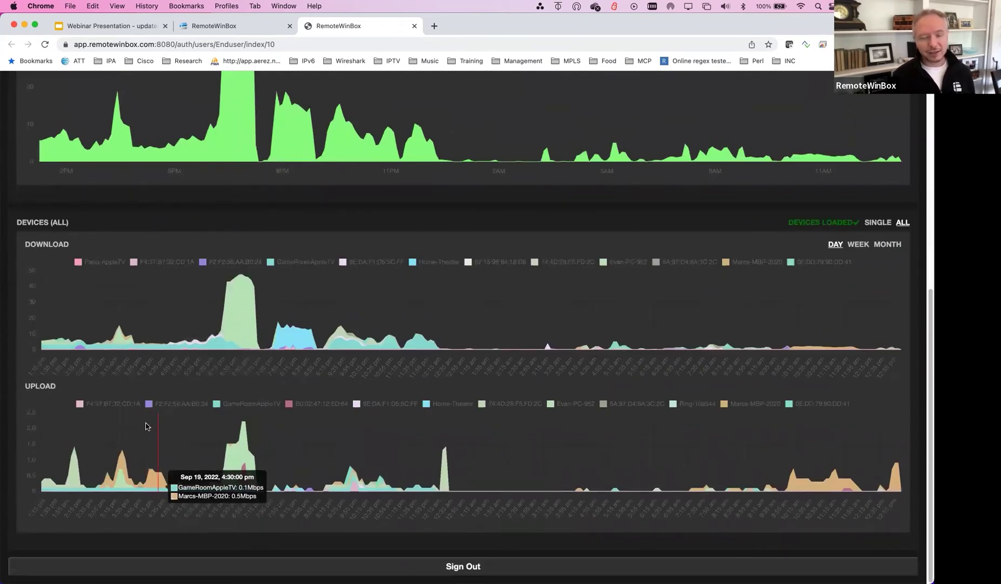
{"action": "scroll", "coordinate": [137, 424], "scroll_direction": "up", "scroll_amount": 1}
{"action": "scroll", "coordinate": [136, 424], "scroll_direction": "up", "scroll_amount": 10}
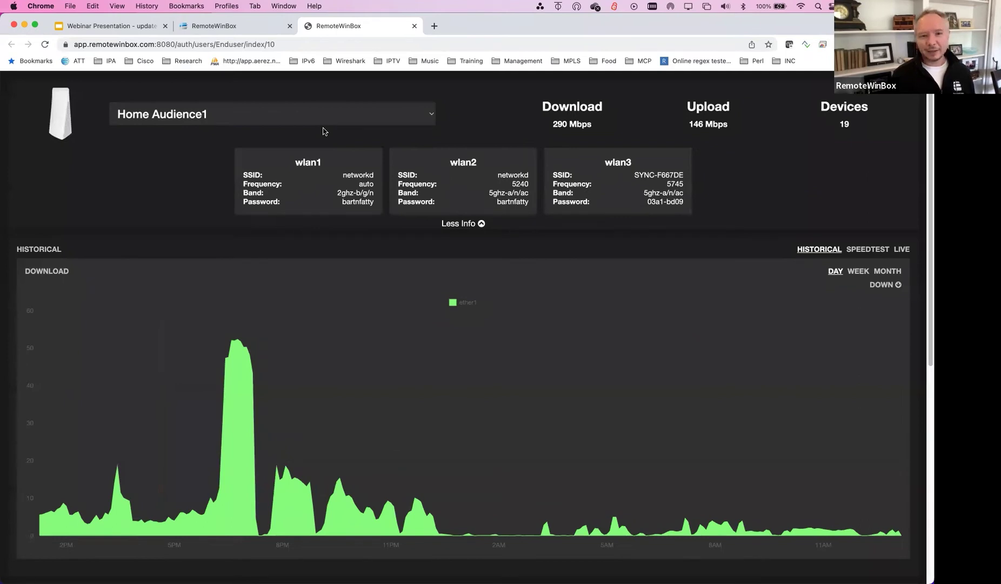
- Check which routers can be selected in the end-user view, leaving Home Audience1 selected
{"action": "left_click", "coordinate": [235, 116]}
{"action": "left_click", "coordinate": [223, 116]}
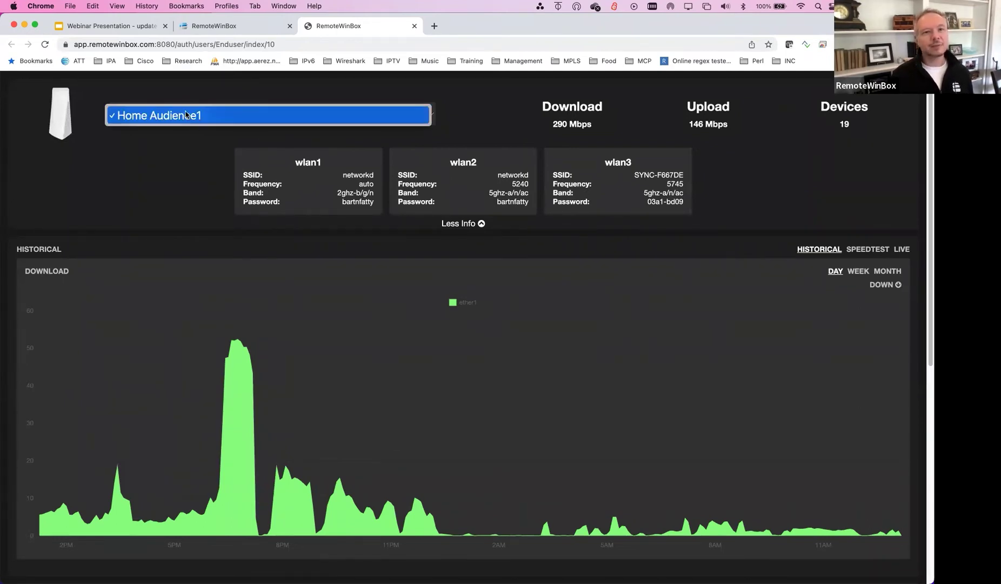
{"action": "left_click", "coordinate": [181, 163]}
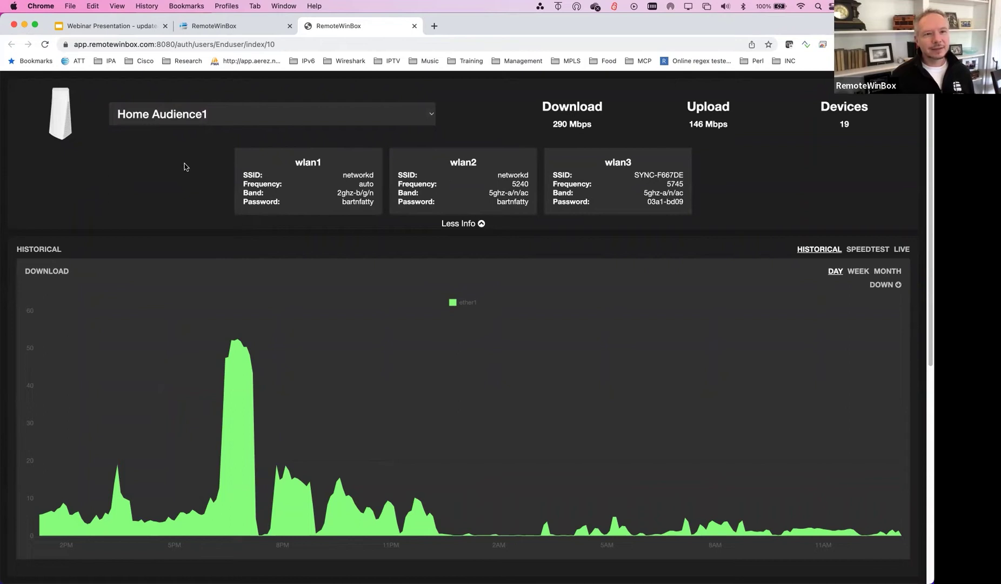
- Return from the end-user view to the router management site and open the firmware audit from the firmware page
{"action": "left_click", "coordinate": [149, 29]}
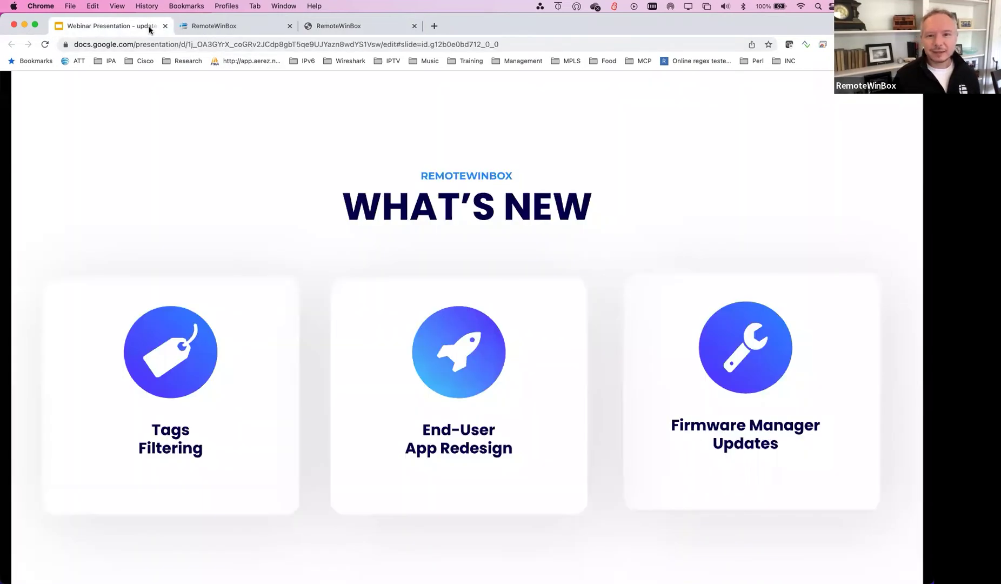
{"action": "left_click", "coordinate": [208, 29]}
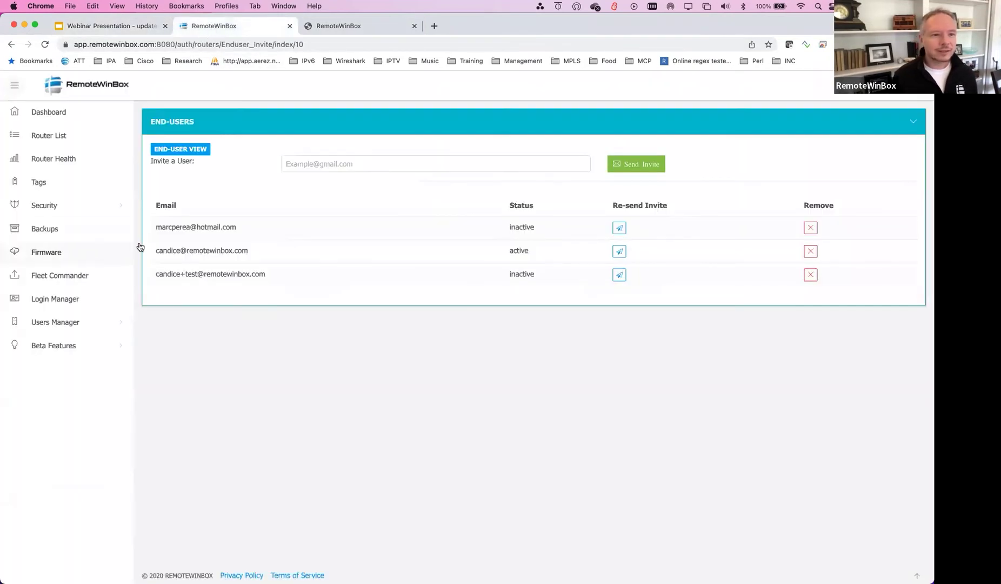
{"action": "left_click", "coordinate": [78, 252]}
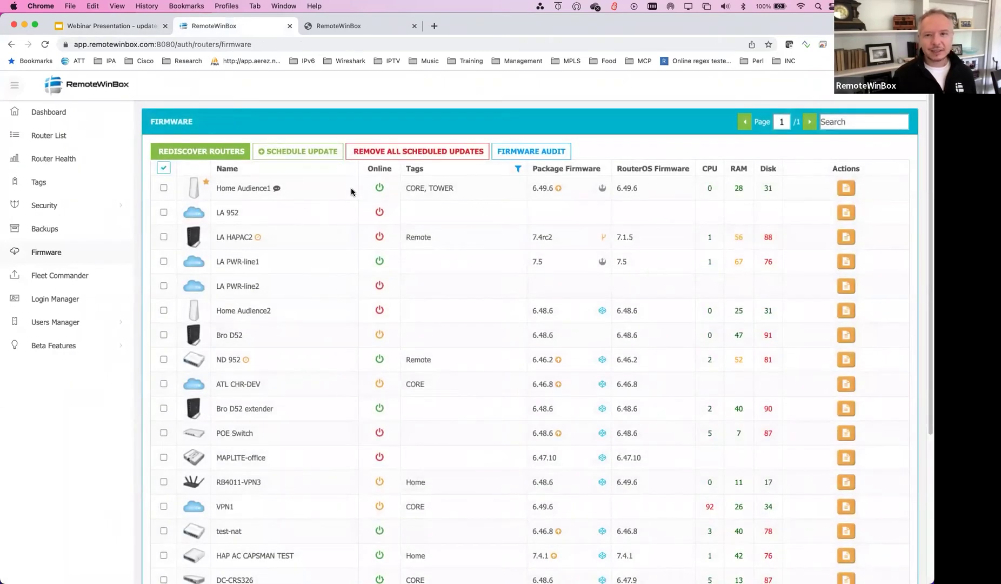
{"action": "left_click", "coordinate": [541, 152]}
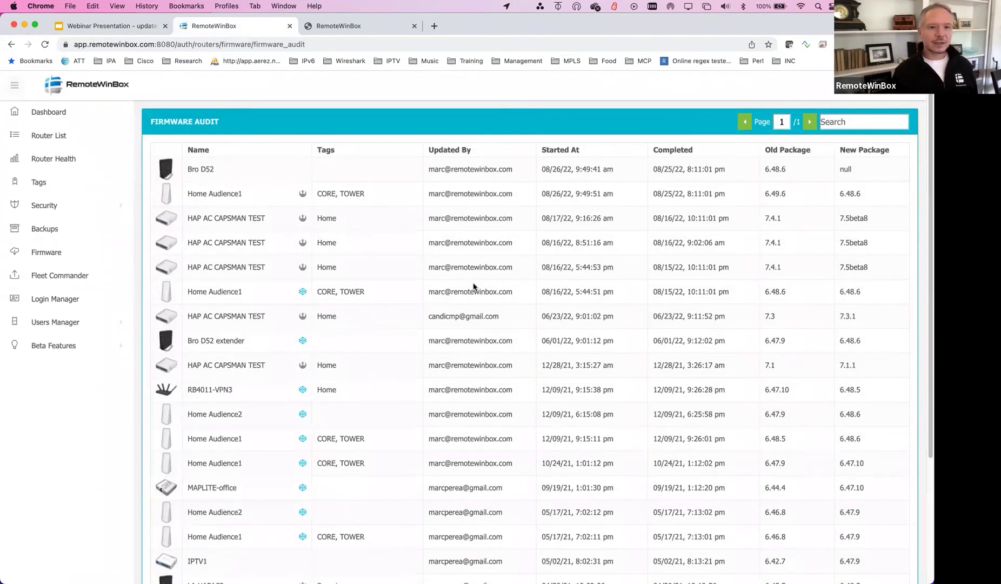
- Return to the firmware list and open the firmware update history of Home Audience1
{"action": "left_click", "coordinate": [64, 253]}
{"action": "left_click_drag", "start_coordinate": [219, 189], "coordinate": [263, 188]}
{"action": "left_click", "coordinate": [844, 192]}
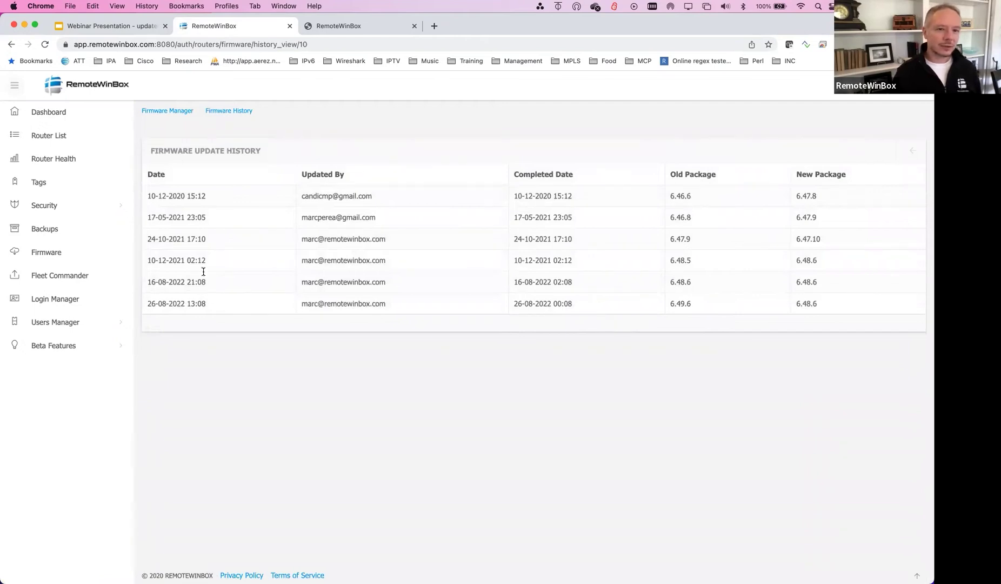
- Reopen the firmware audit from the firmware page and review who performed each update, through to the oldest entries
{"action": "left_click", "coordinate": [99, 248]}
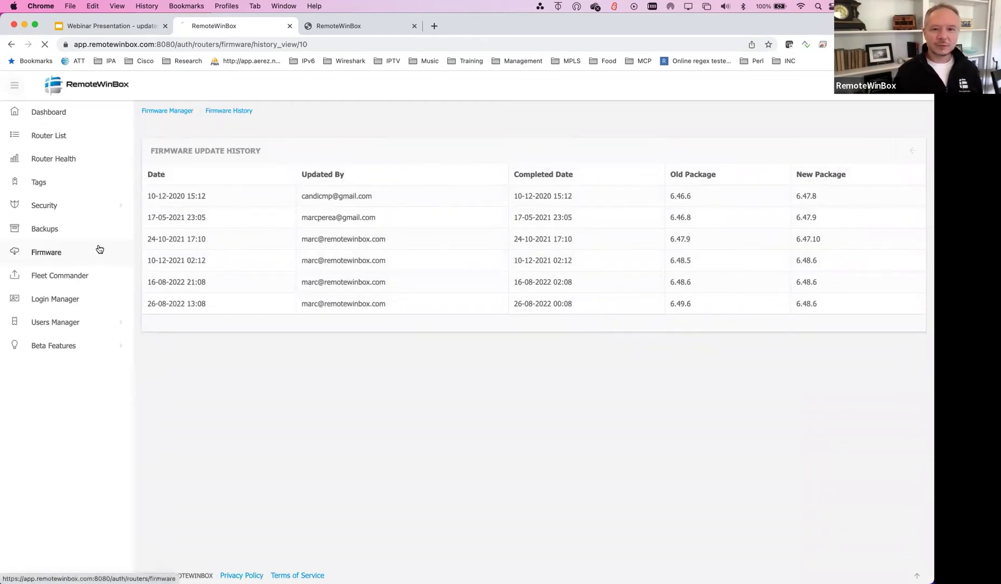
{"action": "left_click", "coordinate": [533, 159]}
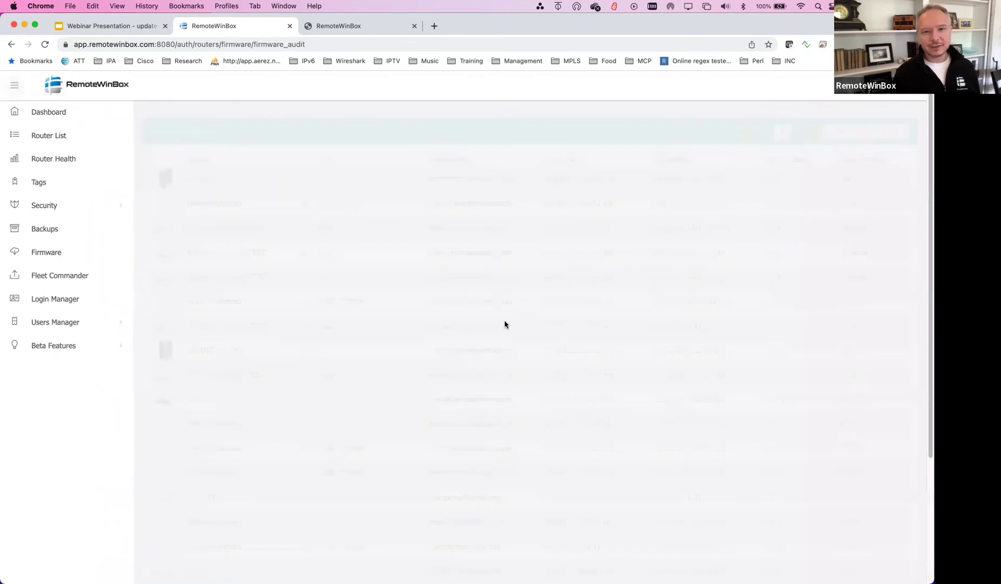
{"action": "left_click_drag", "start_coordinate": [432, 191], "coordinate": [504, 192]}
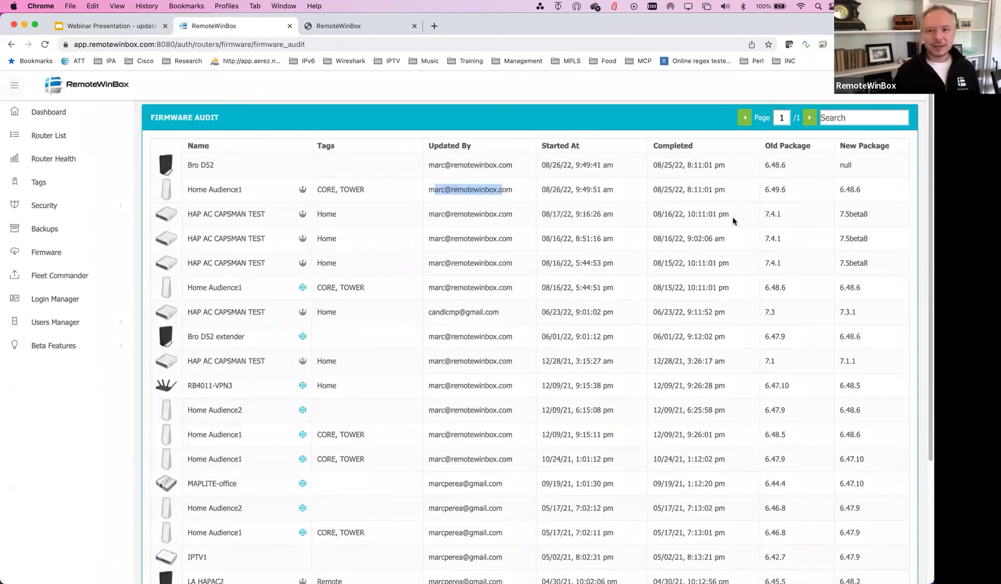
{"action": "scroll", "coordinate": [495, 286], "scroll_direction": "down", "scroll_amount": 3}
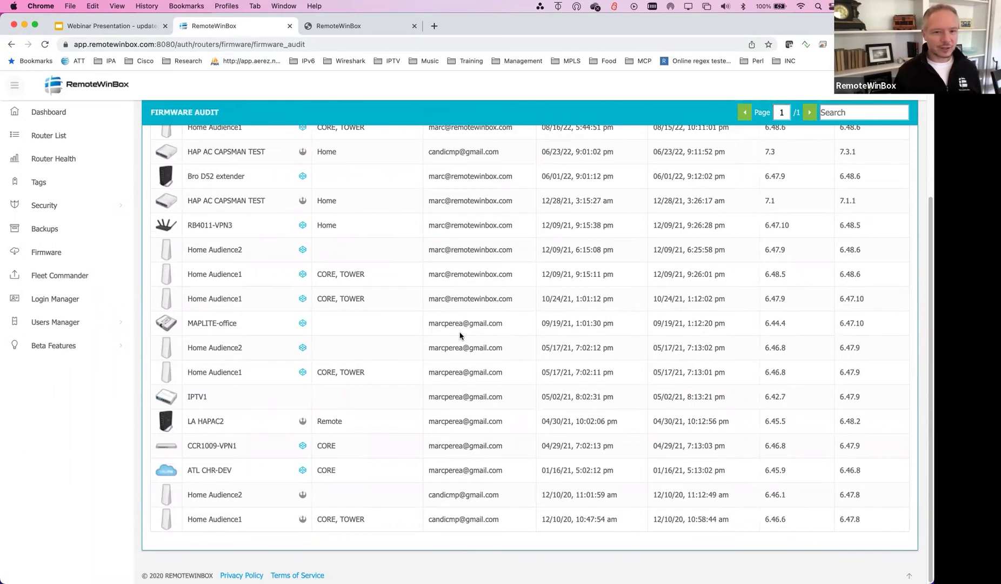
{"action": "scroll", "coordinate": [459, 336], "scroll_direction": "up", "scroll_amount": 5}
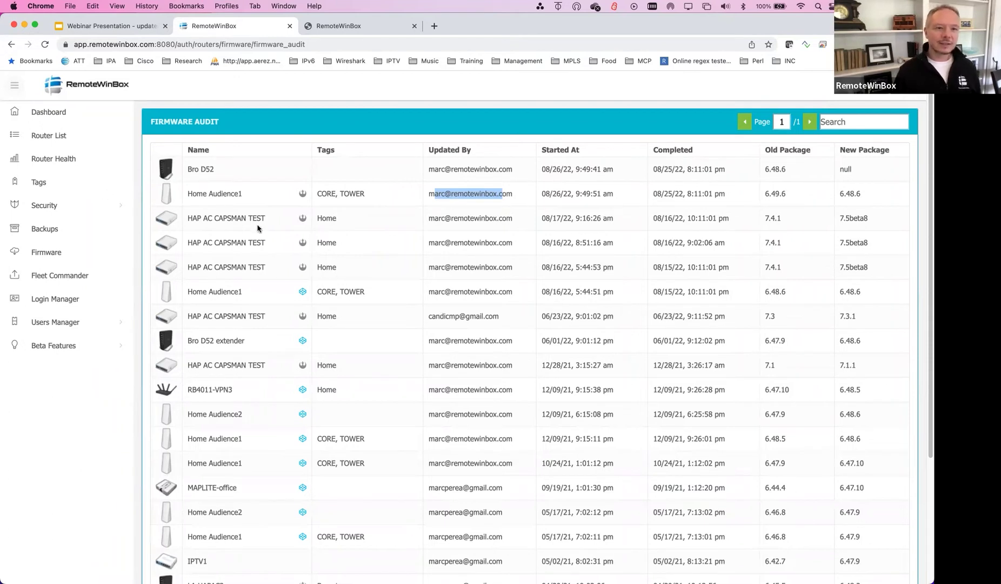
- View the dashboard, switch back to Home Audience1's end-user view, and run a speed test there
{"action": "left_click", "coordinate": [64, 115]}
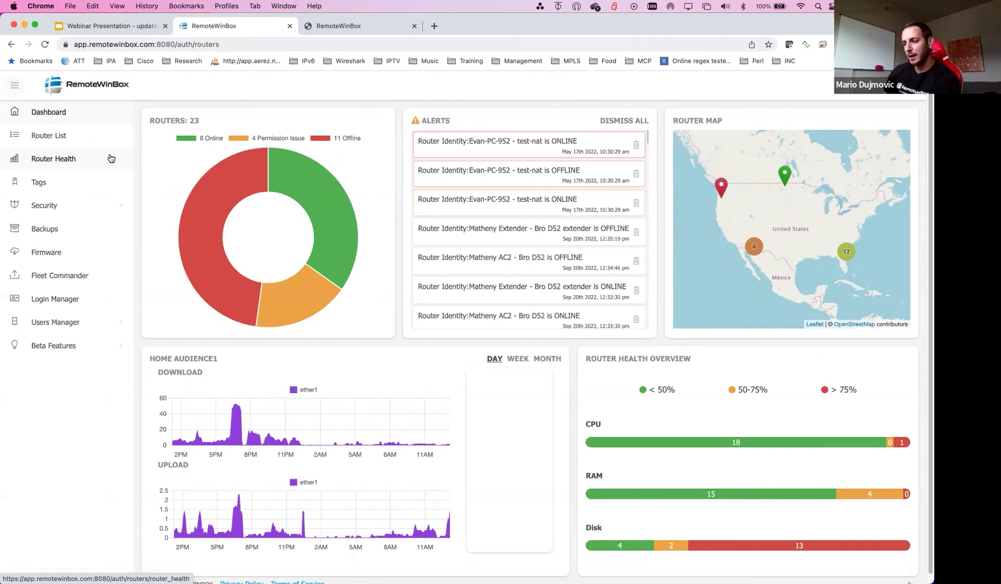
{"action": "left_click", "coordinate": [362, 28]}
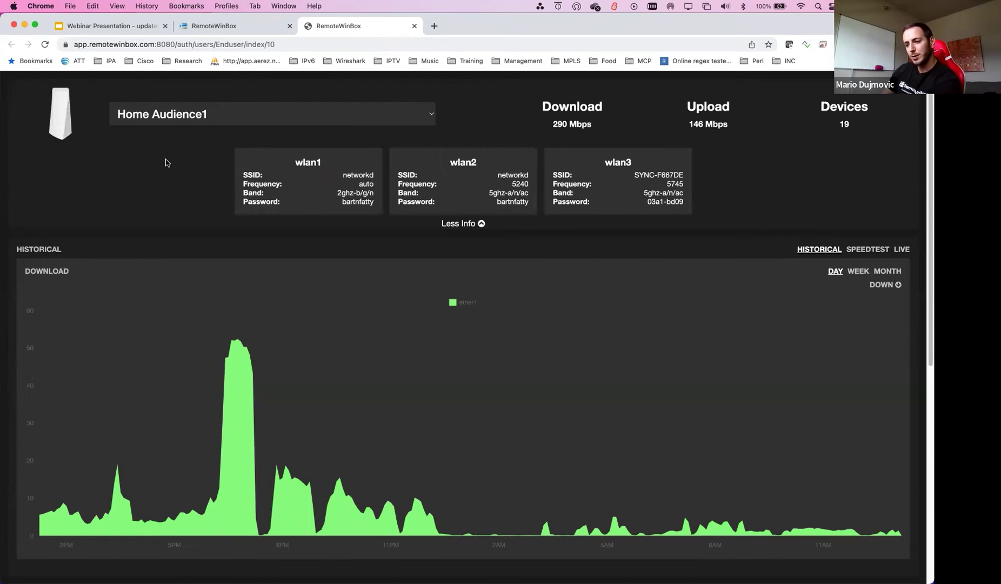
{"action": "left_click", "coordinate": [868, 250]}
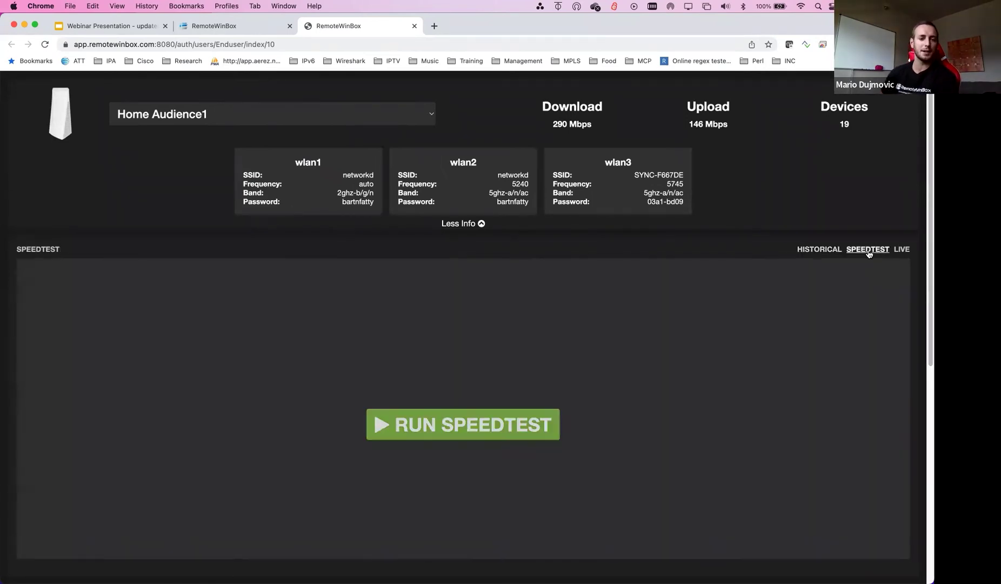
{"action": "left_click", "coordinate": [521, 424]}
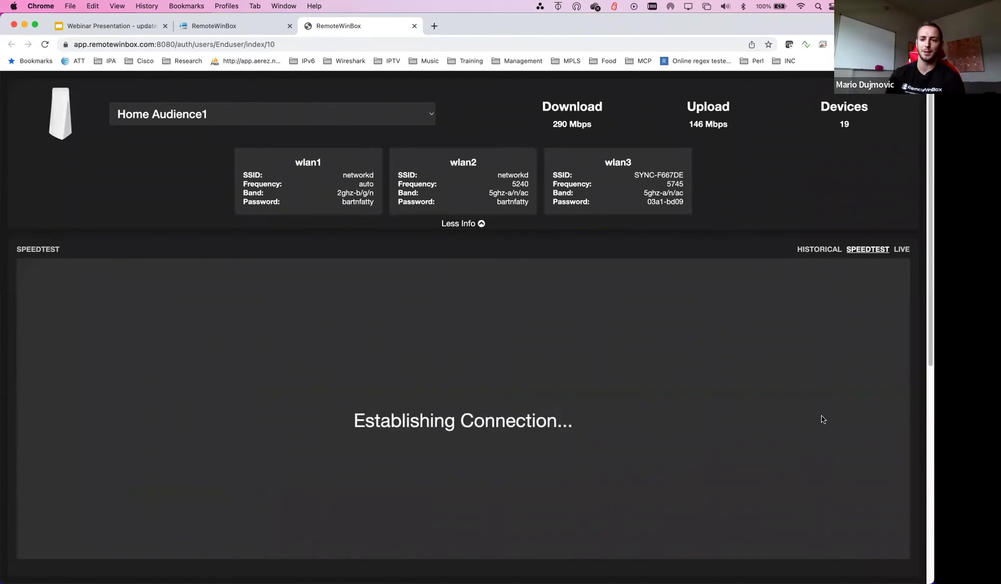
{"action": "scroll", "coordinate": [819, 415], "scroll_direction": "down", "scroll_amount": 5}
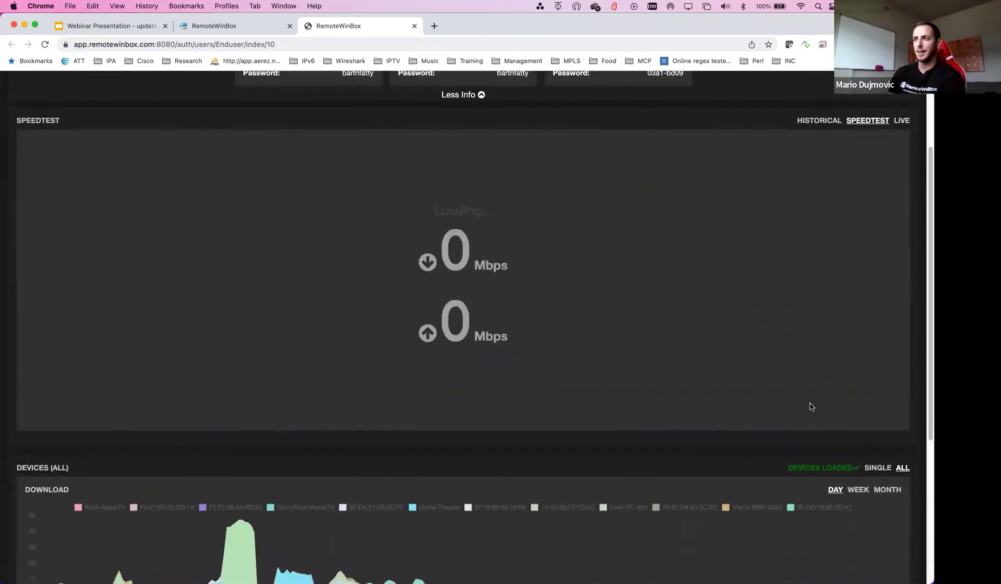